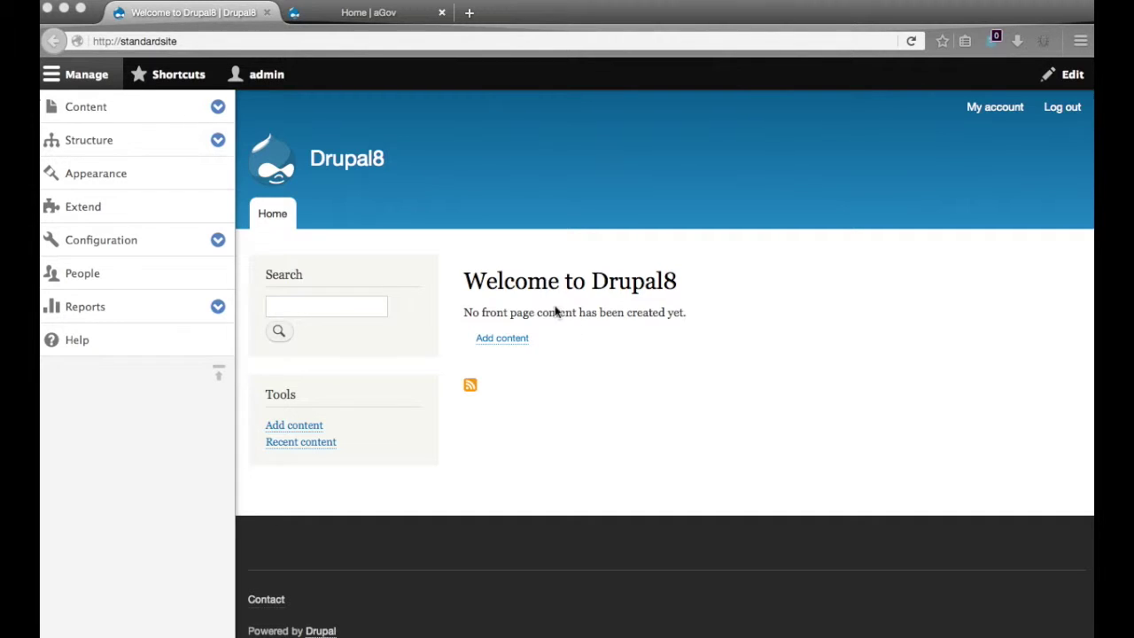
# Examine the aGov site's home page from the promo space to the latest updates and compare it with the standard Drupal 8 site
pyautogui.click(344, 14)
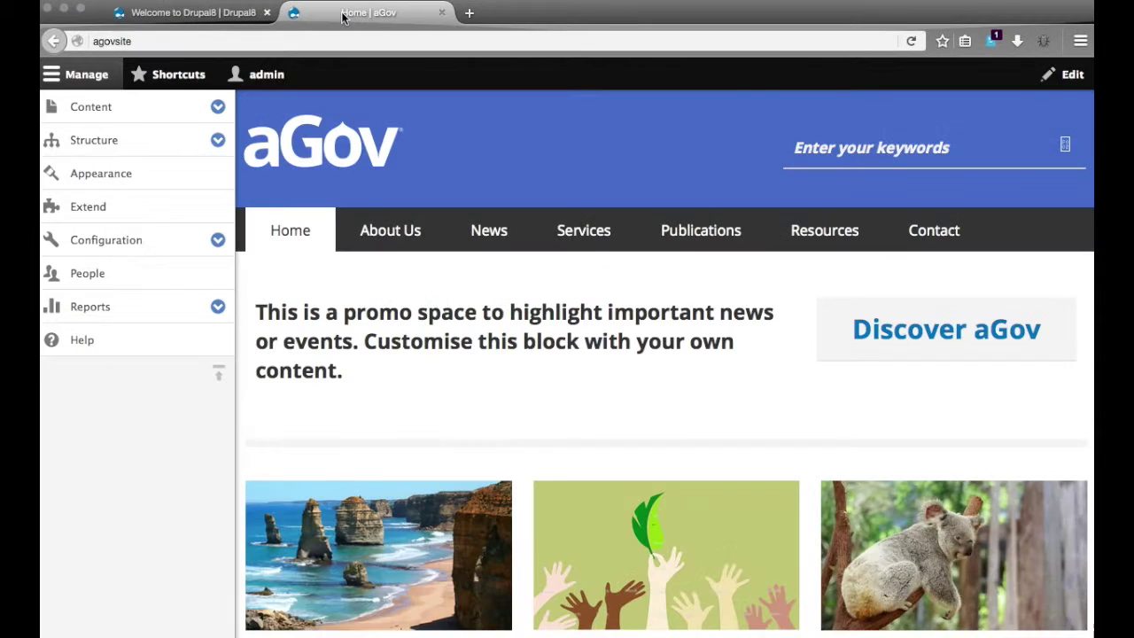
pyautogui.click(110, 39)
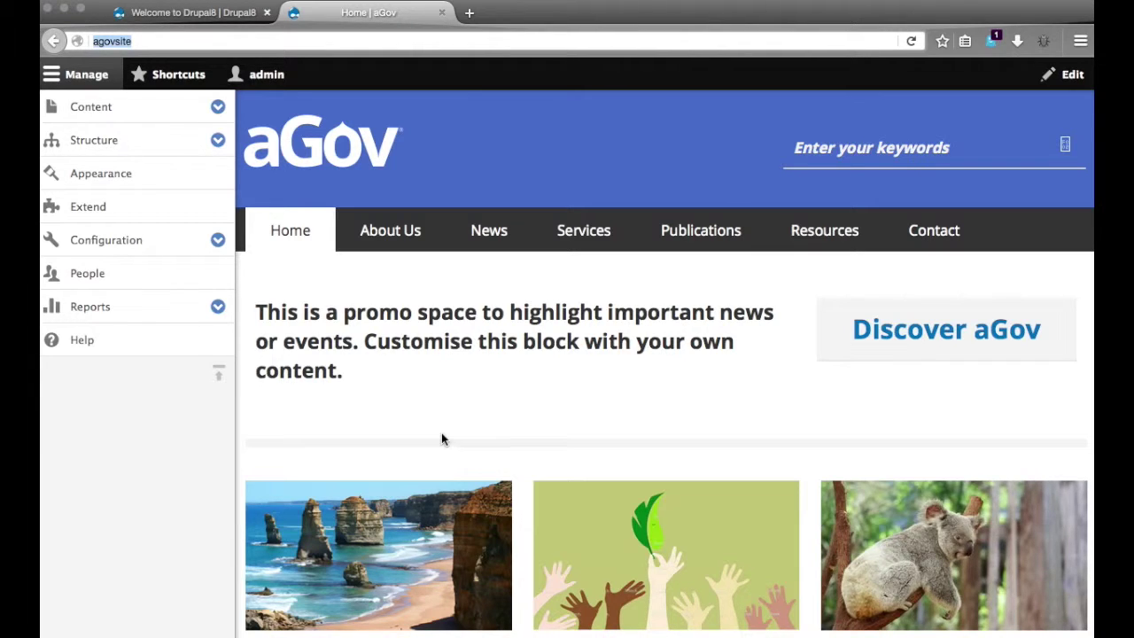
pyautogui.scroll(-5, 441, 438)
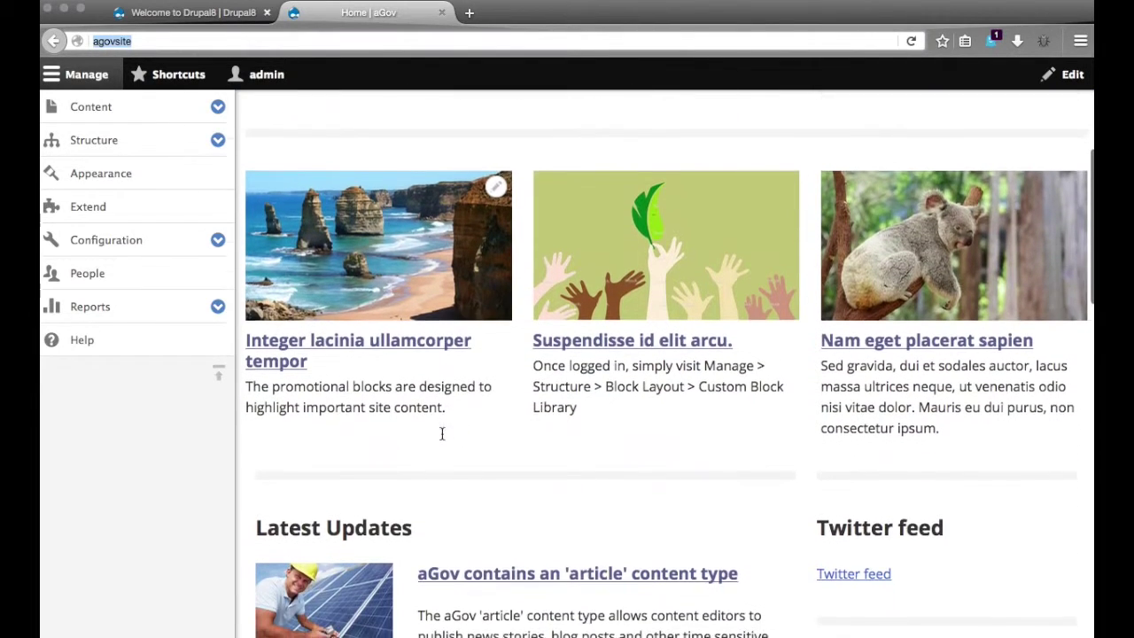
pyautogui.scroll(-5, 441, 432)
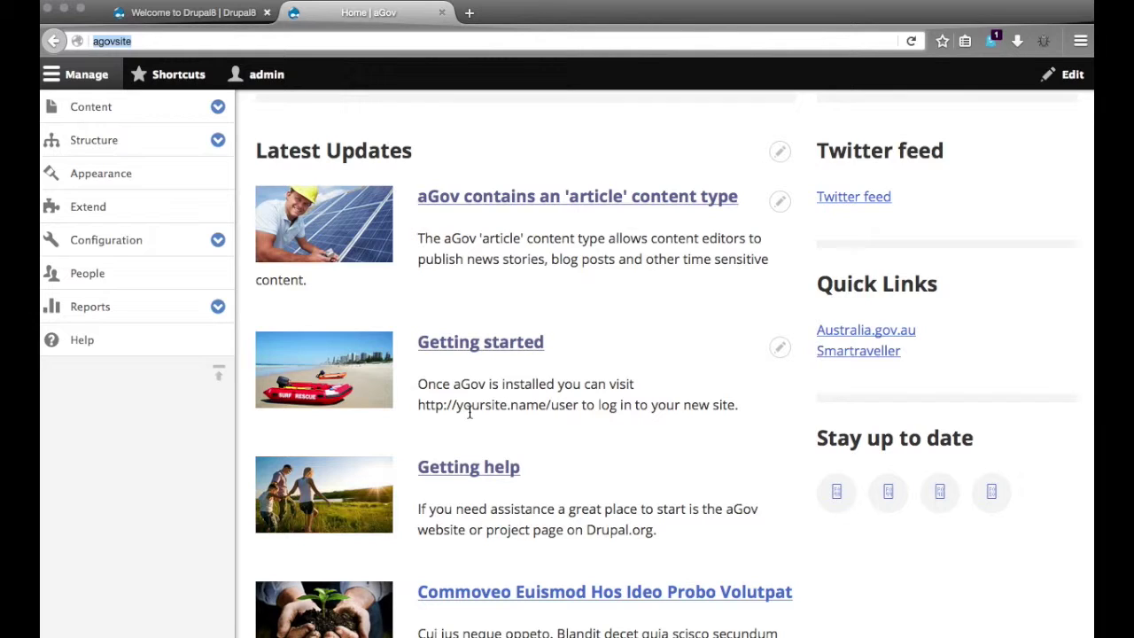
pyautogui.click(196, 13)
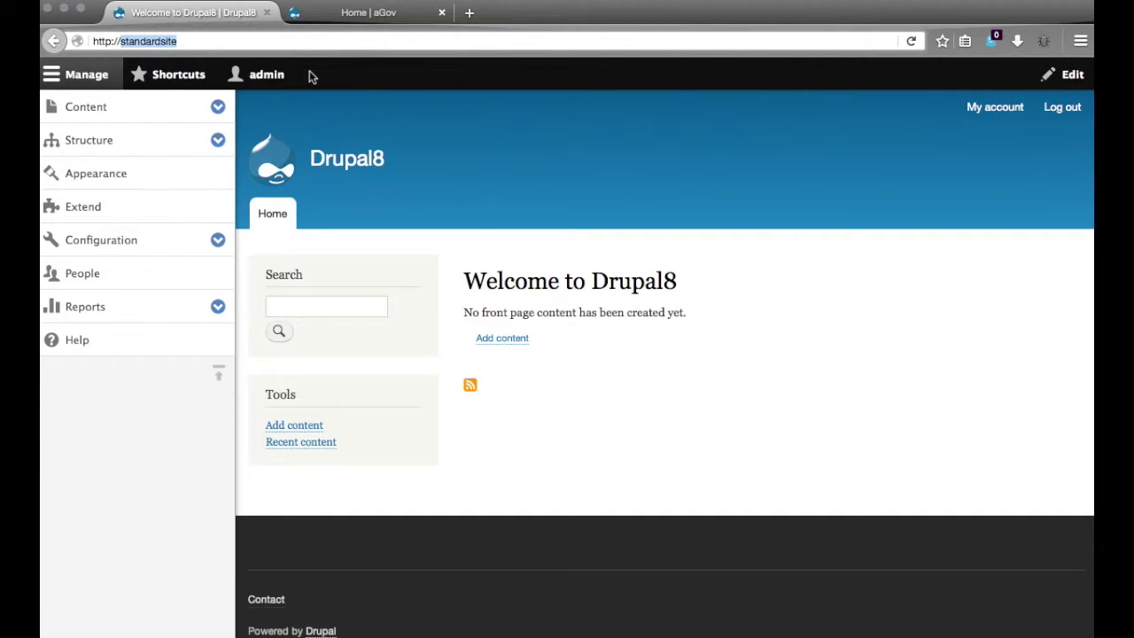
# On the aGov site, open the Article content type's field list and check the article image field's machine name
pyautogui.click(326, 13)
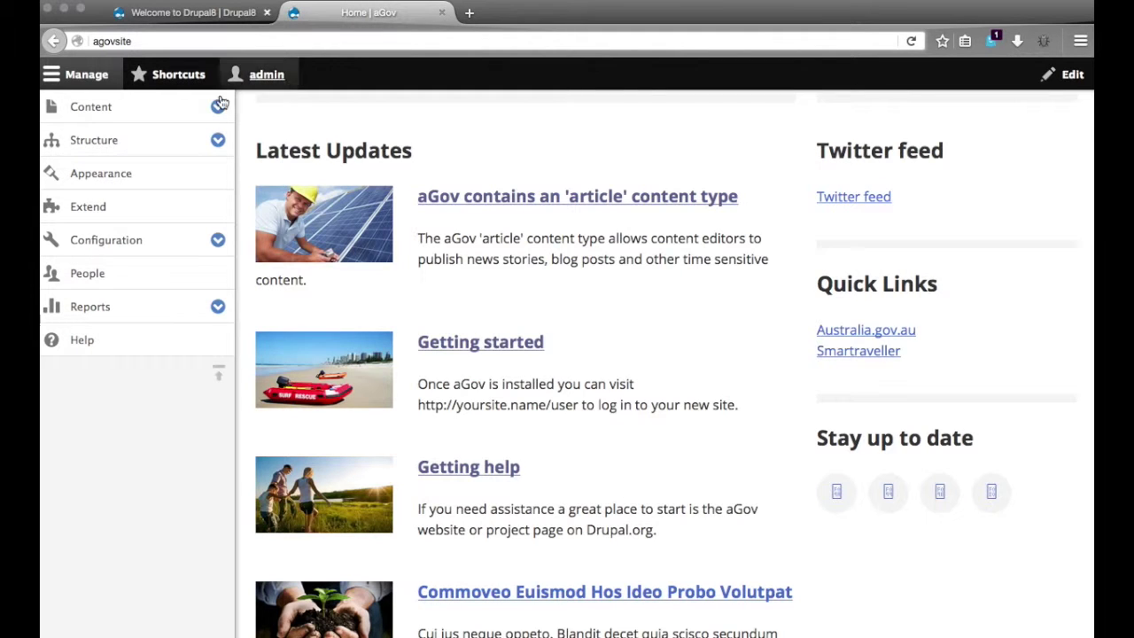
pyautogui.click(218, 140)
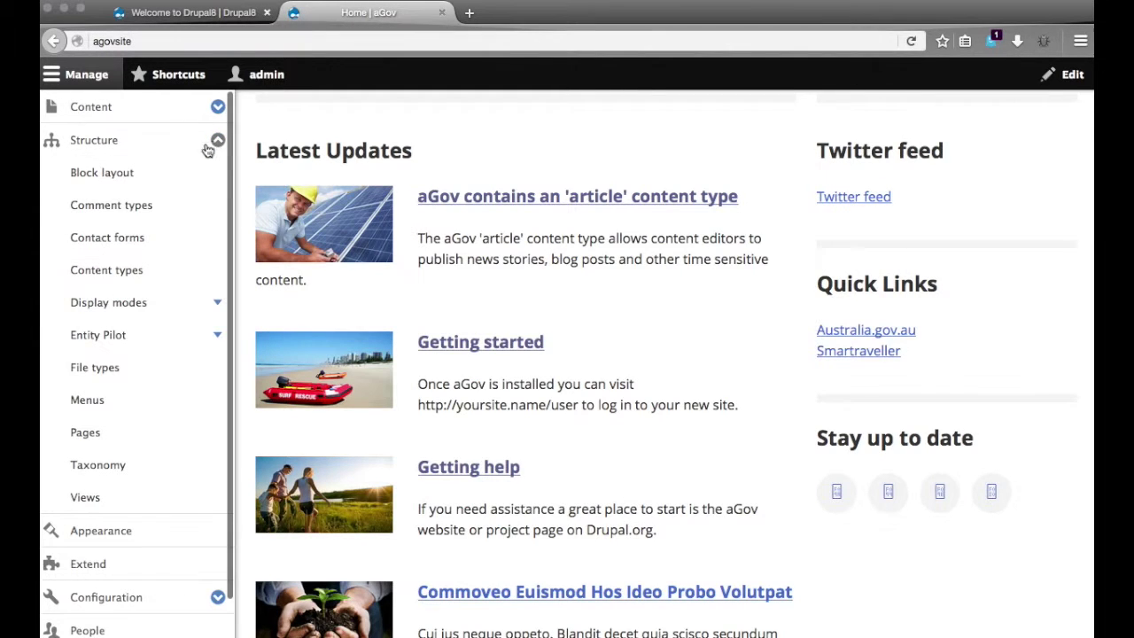
pyautogui.click(108, 271)
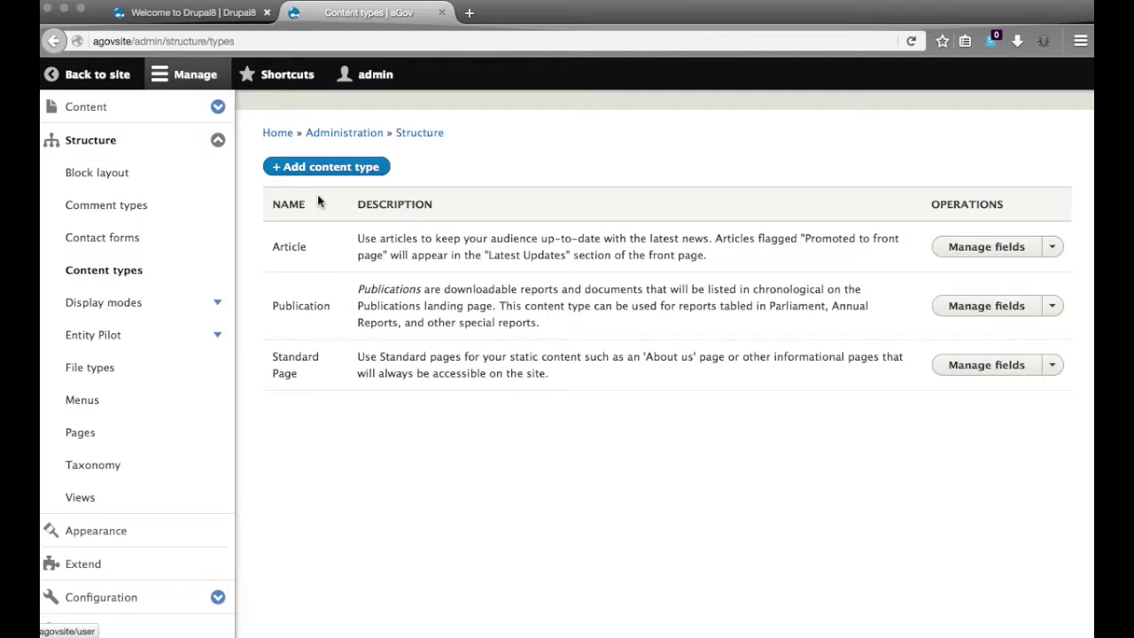
pyautogui.click(1003, 247)
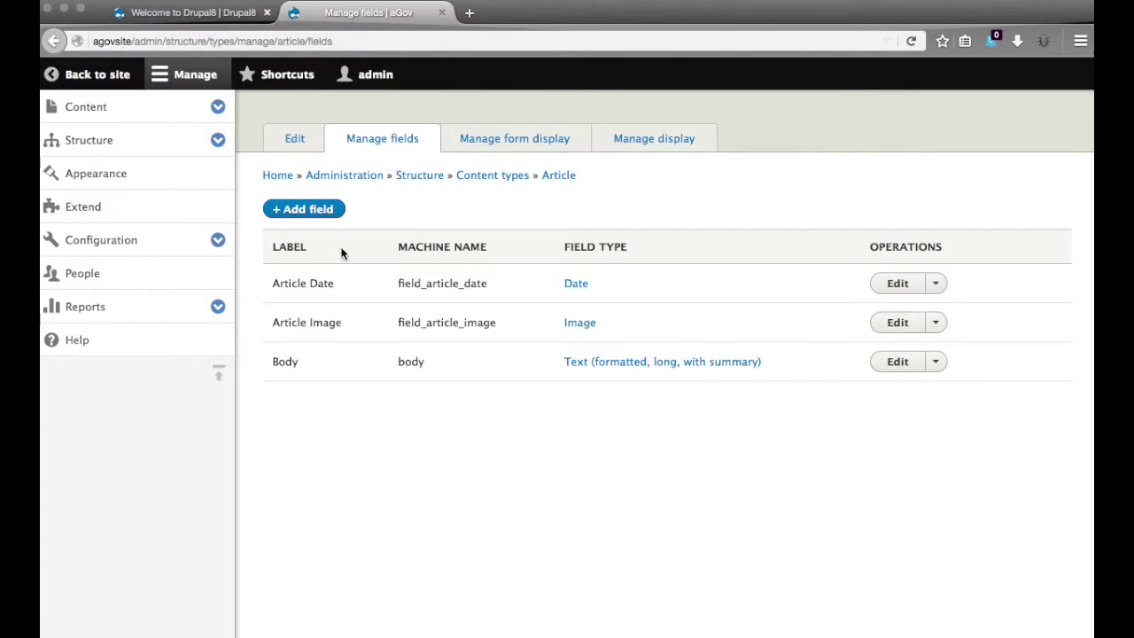
pyautogui.click(410, 324)
# Open the Article field list on the standard site and compare its image field's machine name with the aGov one
pyautogui.click(209, 13)
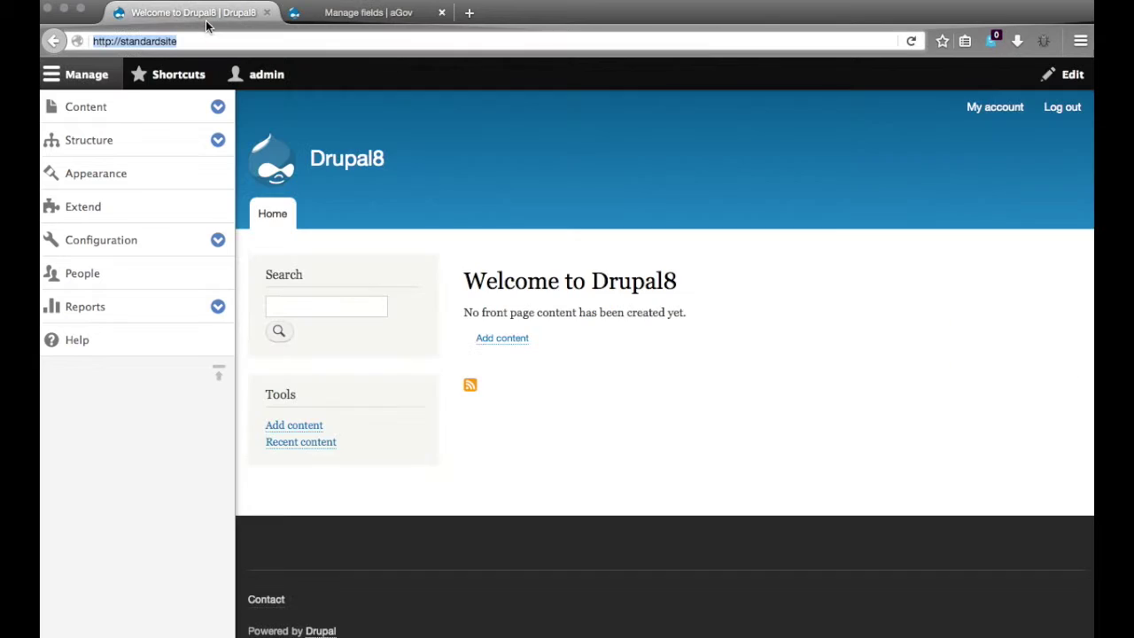
pyautogui.click(217, 140)
pyautogui.click(105, 270)
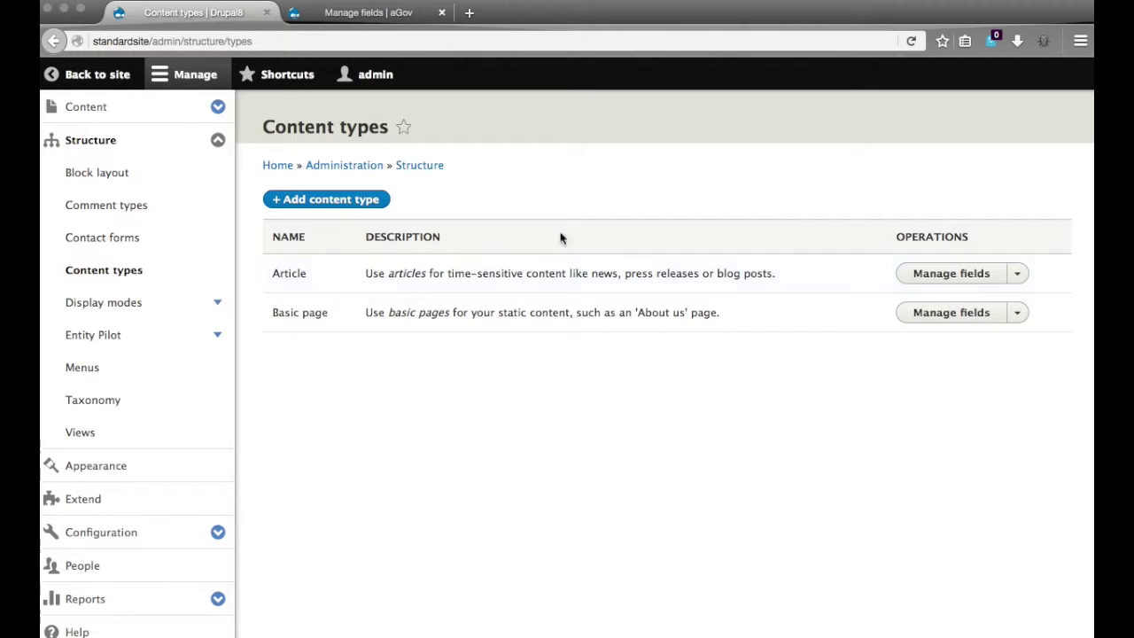
pyautogui.click(946, 276)
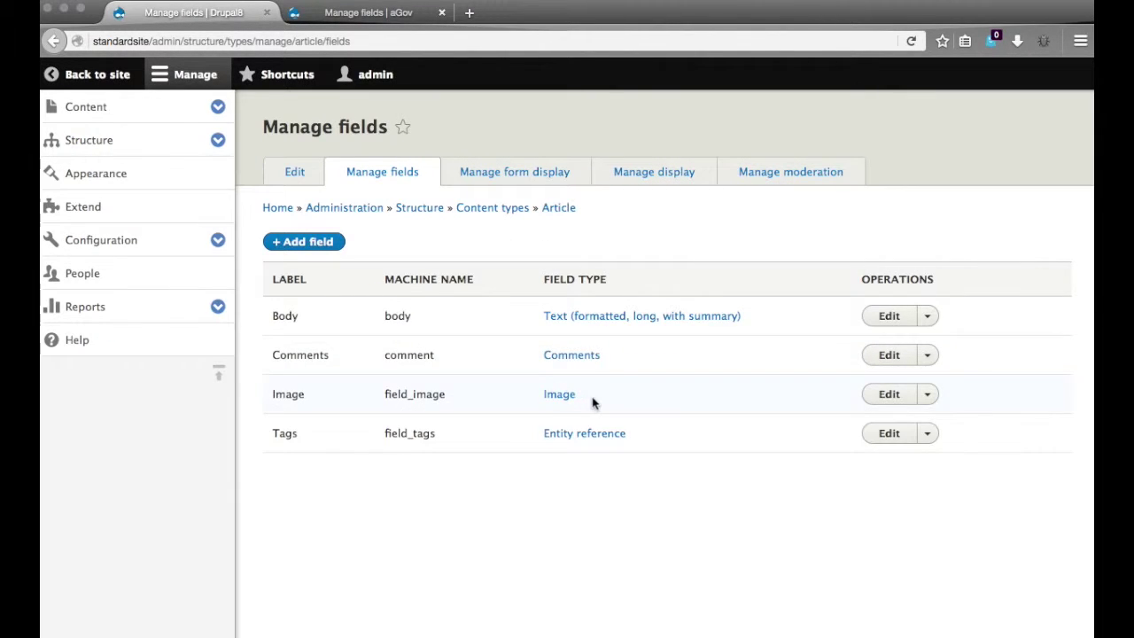
pyautogui.doubleClick(392, 393)
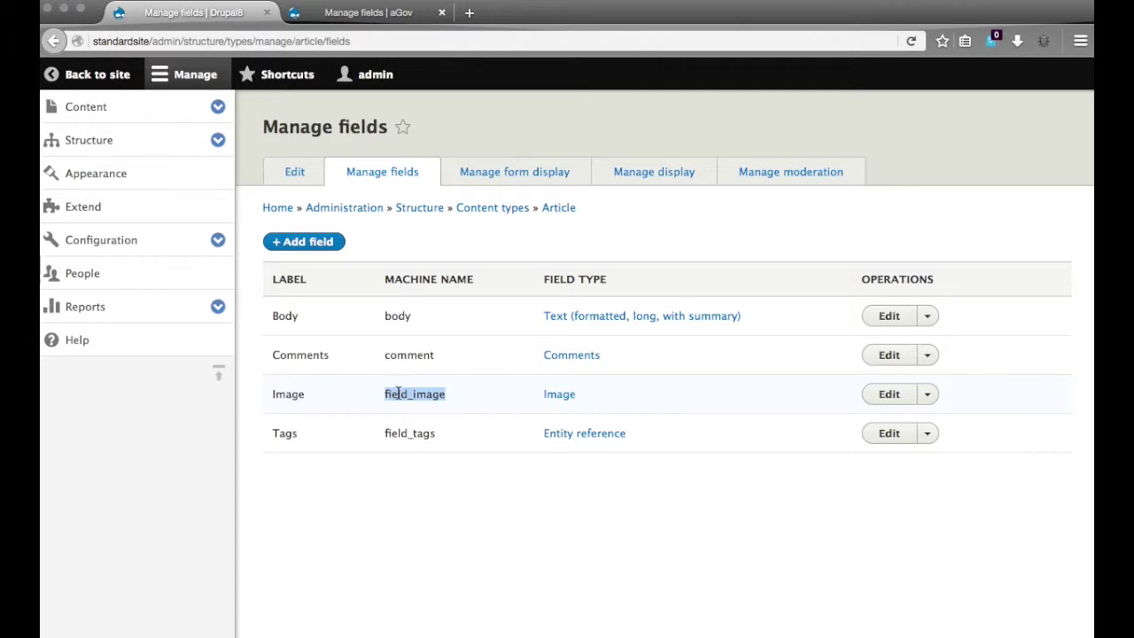
pyautogui.click(377, 13)
pyautogui.moveTo(459, 322); pyautogui.dragTo(429, 322)
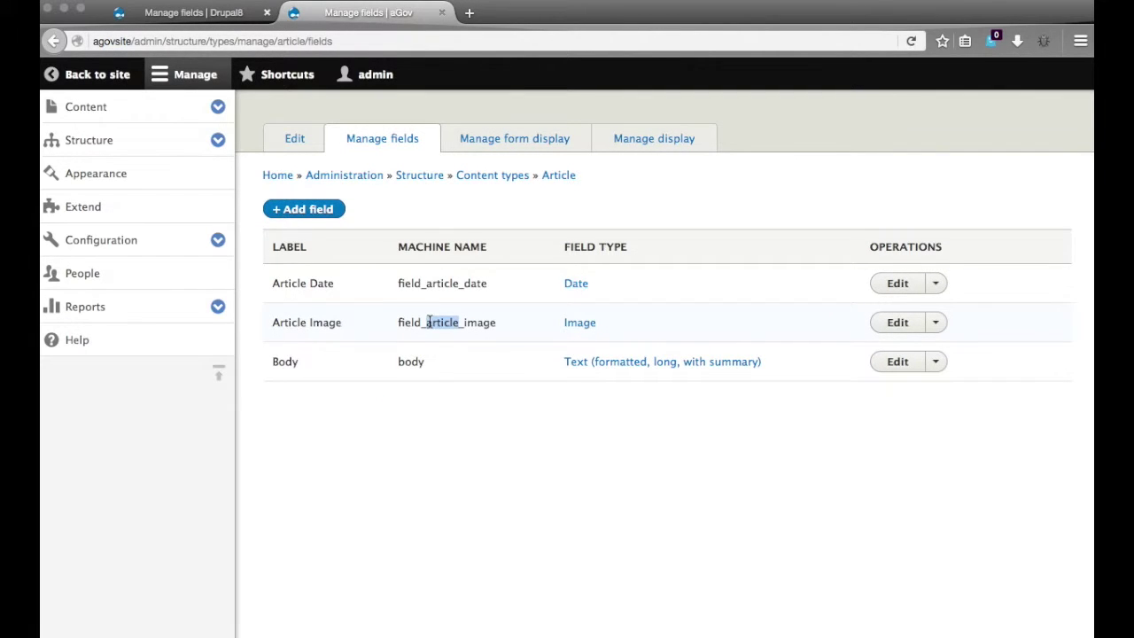
# Return aGov to its content types, then check the Basic page fields and machine name on the standard site
pyautogui.click(504, 183)
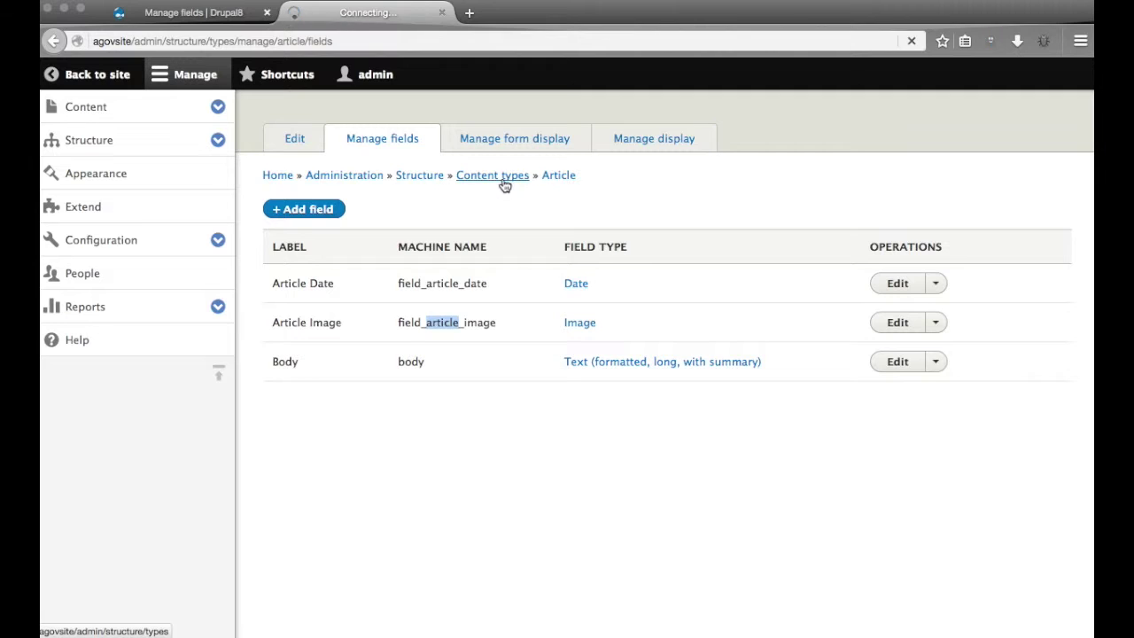
pyautogui.click(197, 13)
pyautogui.click(497, 208)
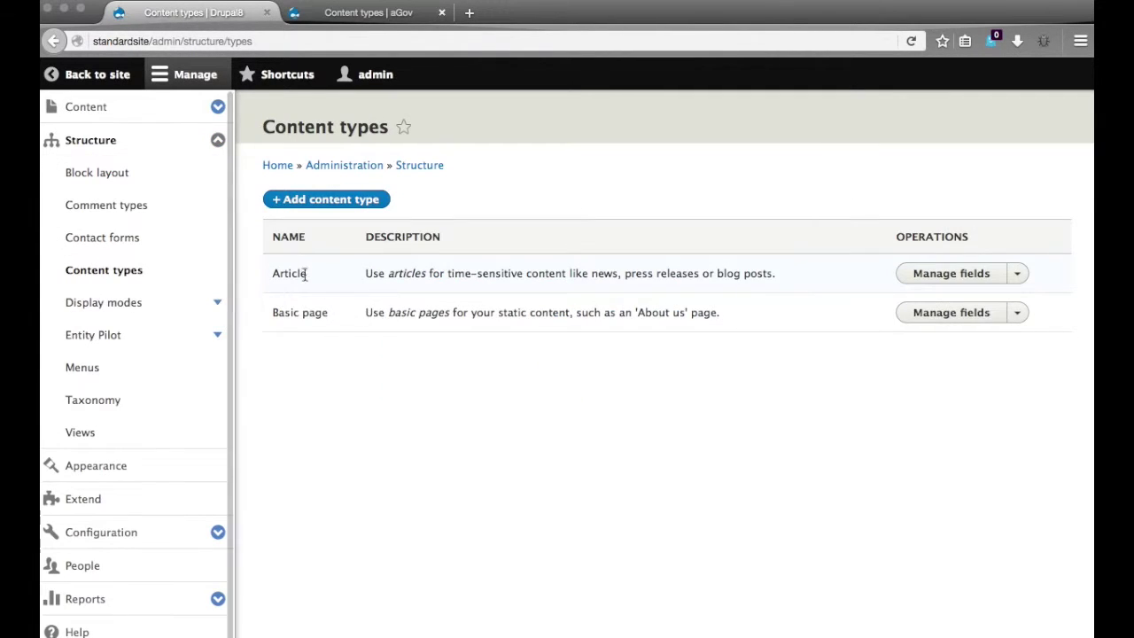
pyautogui.click(956, 317)
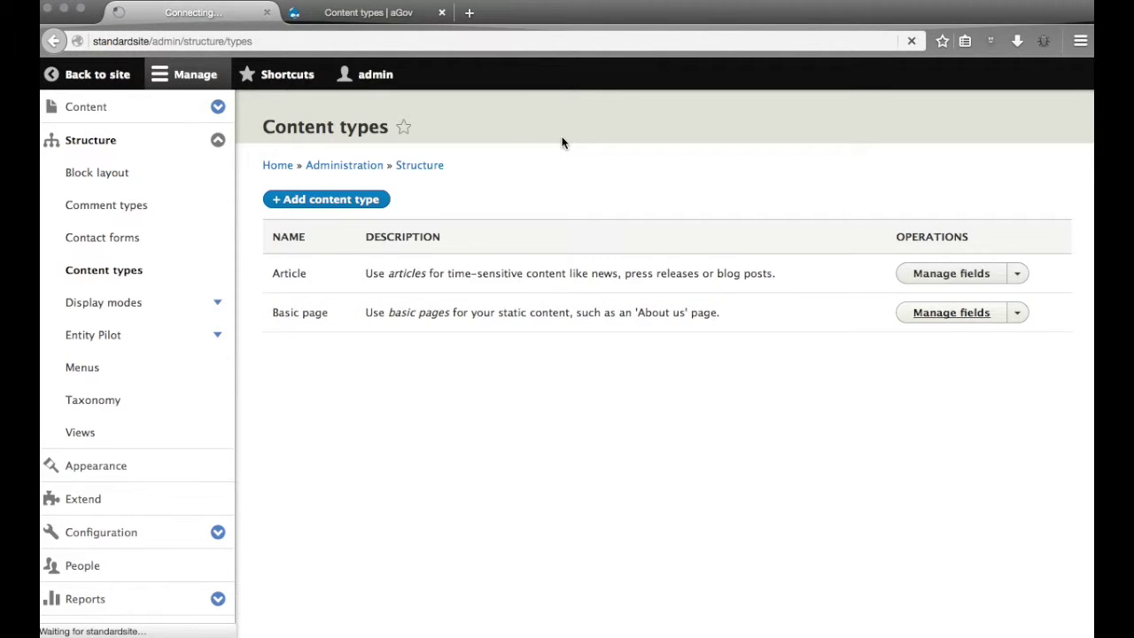
pyautogui.doubleClick(306, 40)
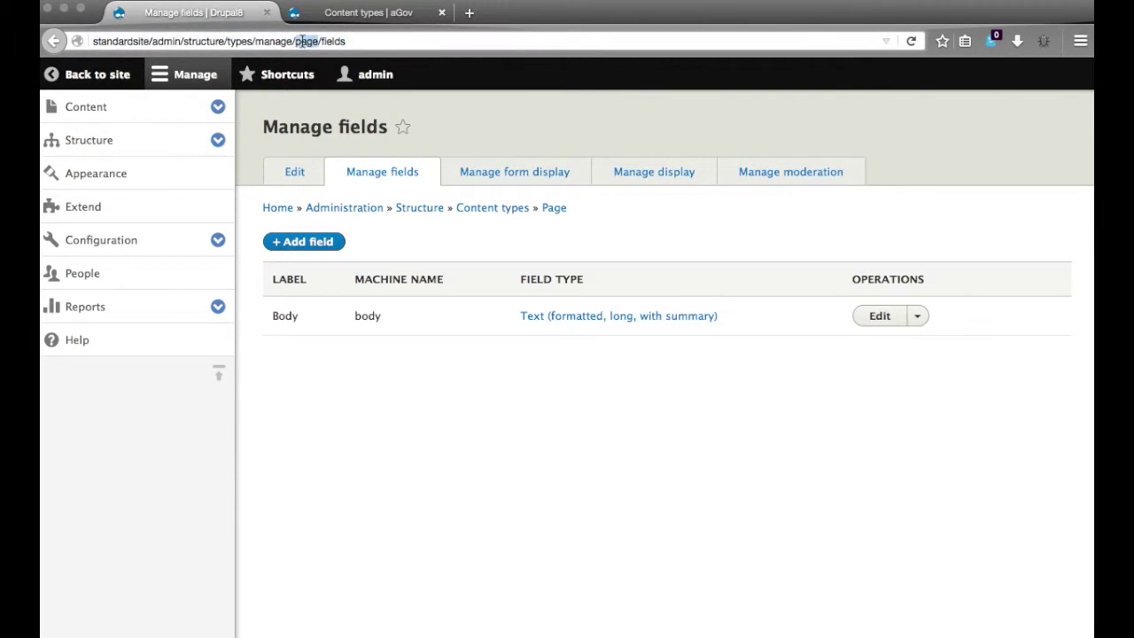
# Check the Standard Page content type's fields and machine name on the aGov site, then return to its content types list
pyautogui.click(347, 18)
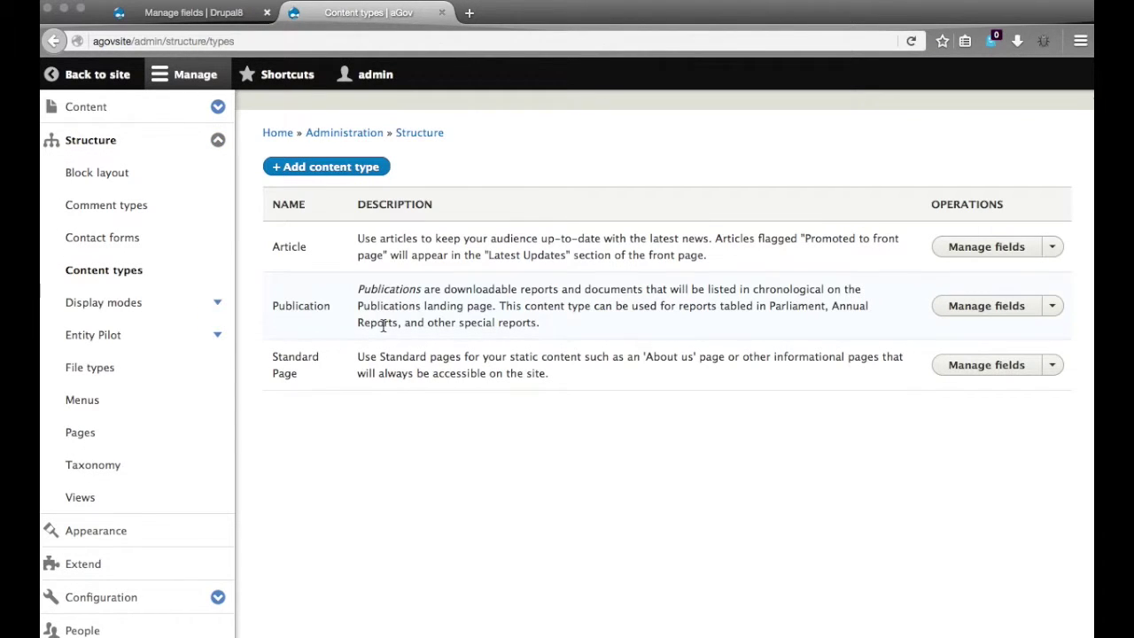
pyautogui.click(977, 366)
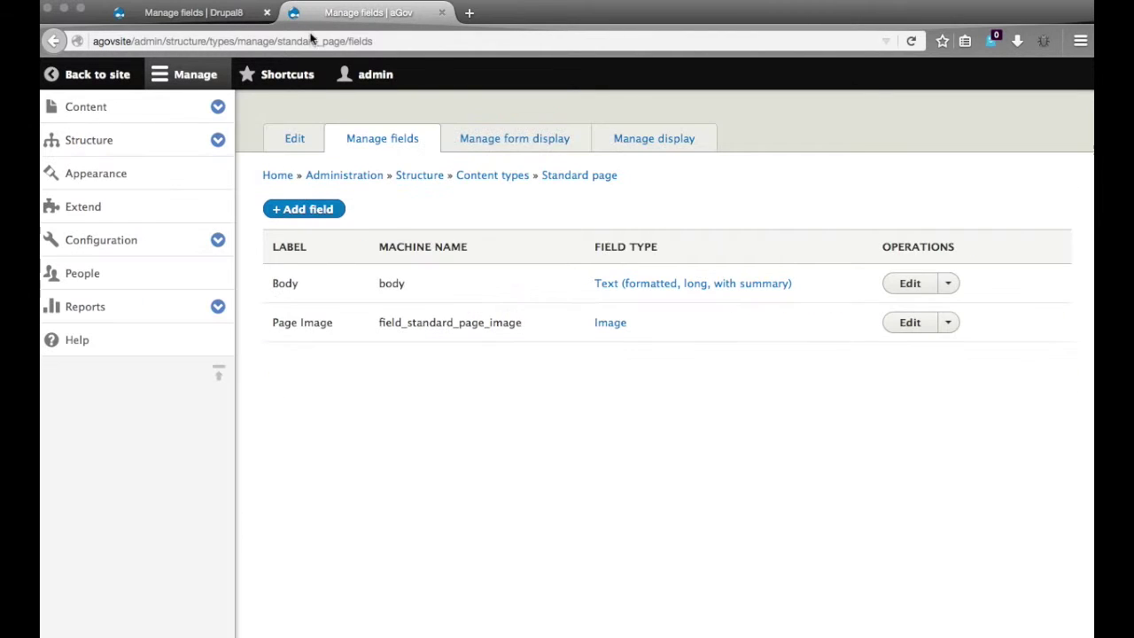
pyautogui.doubleClick(307, 41)
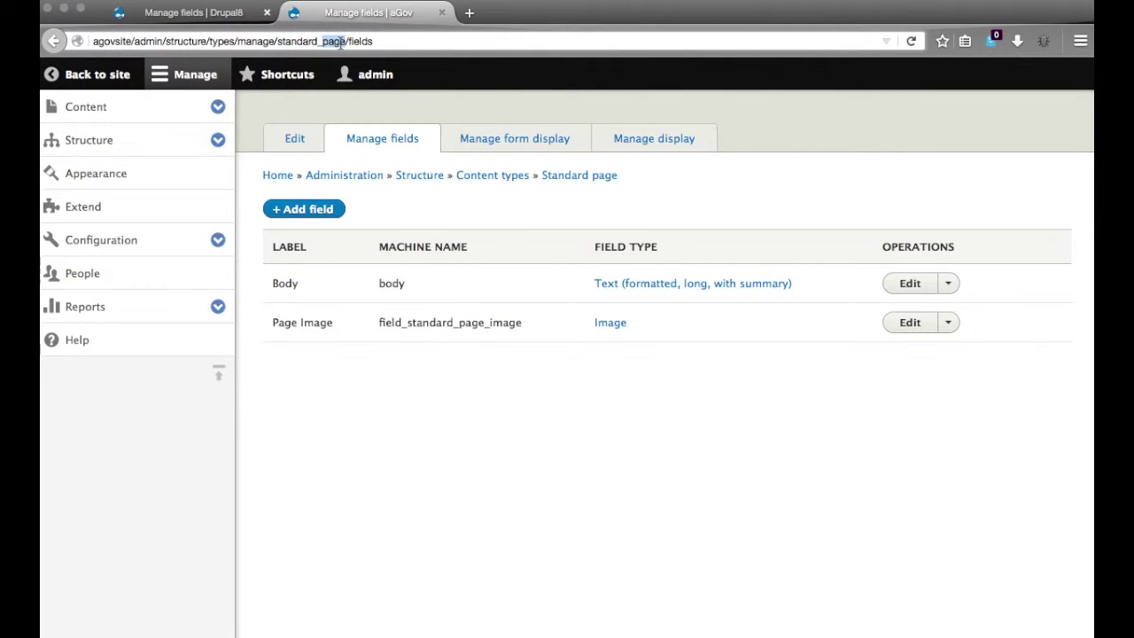
pyautogui.click(50, 42)
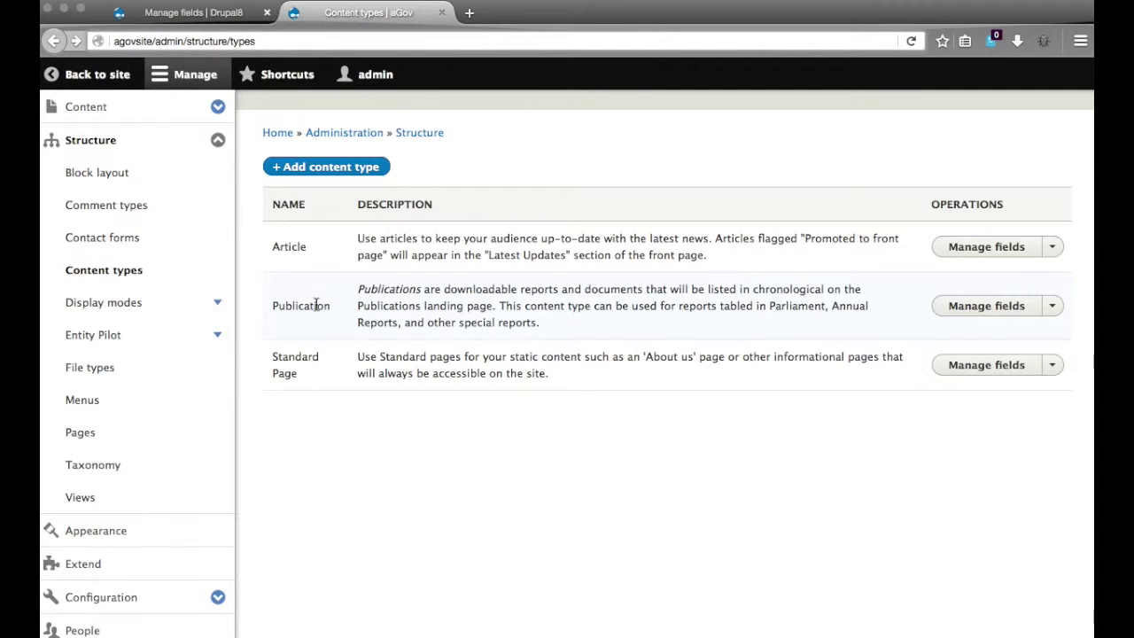
# Start a new Entity Pilot departure on the aGov site with the description "New Agov content"
pyautogui.click(216, 334)
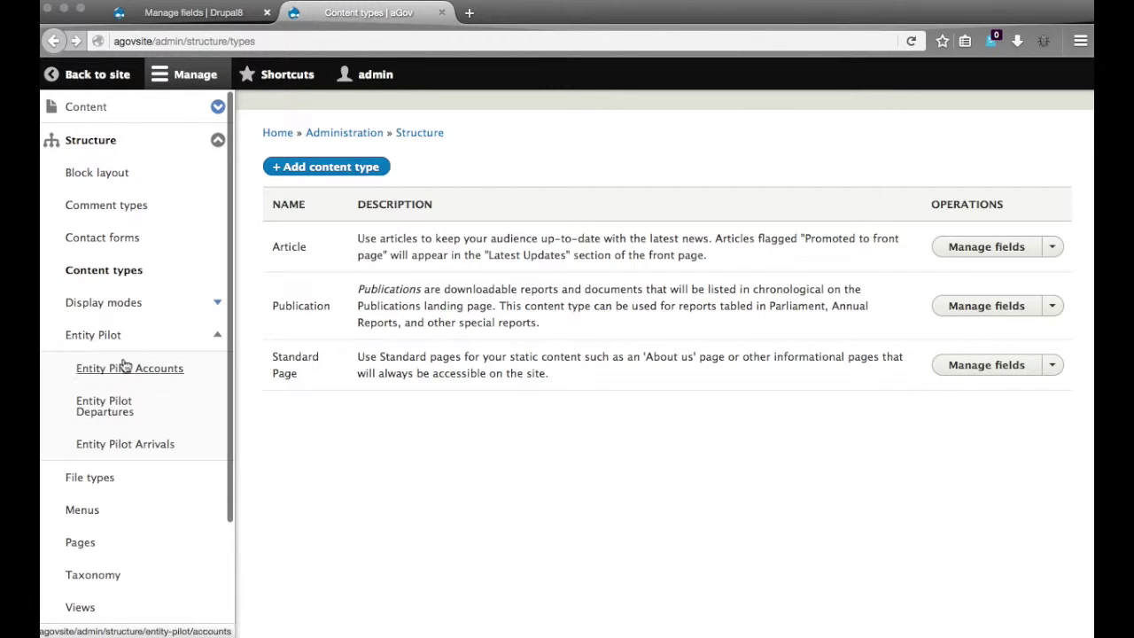
pyautogui.click(105, 406)
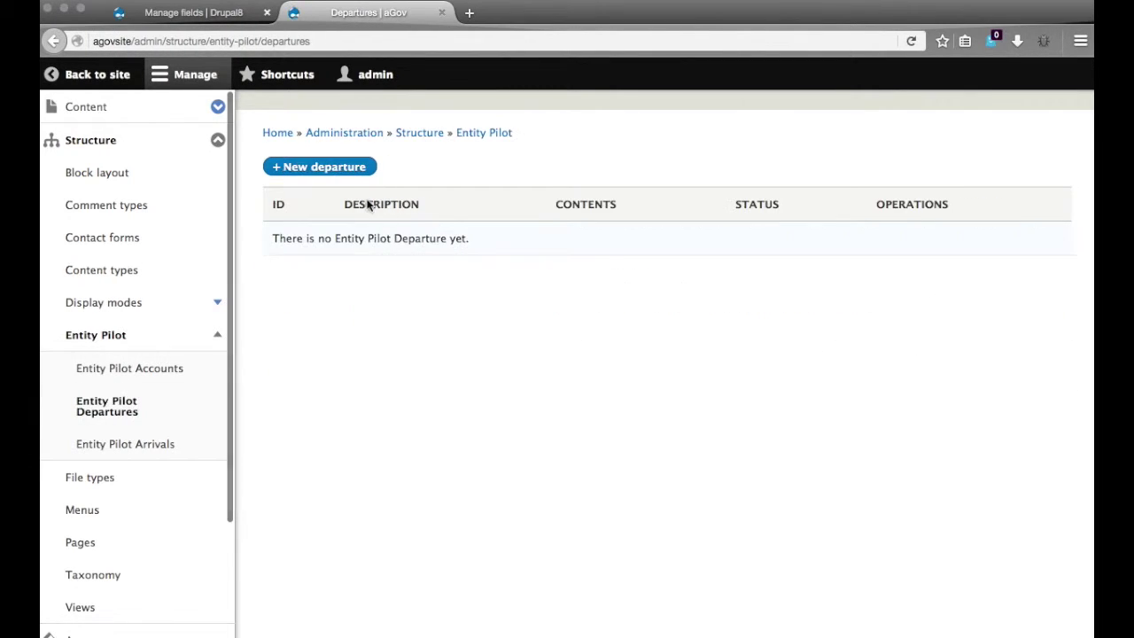
pyautogui.click(342, 169)
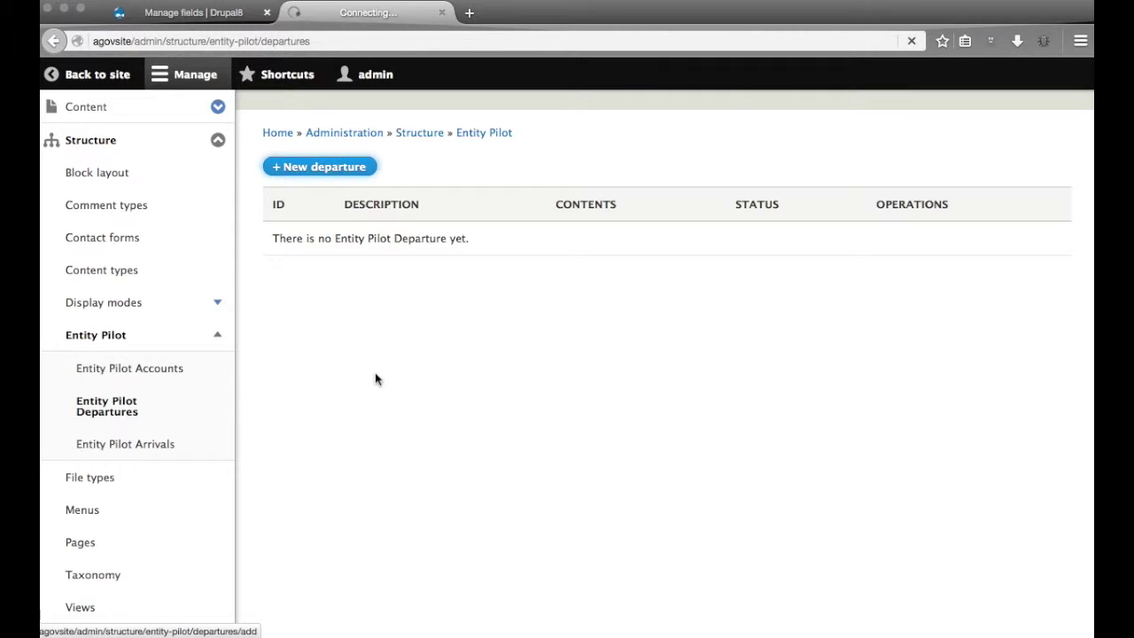
pyautogui.click(343, 180)
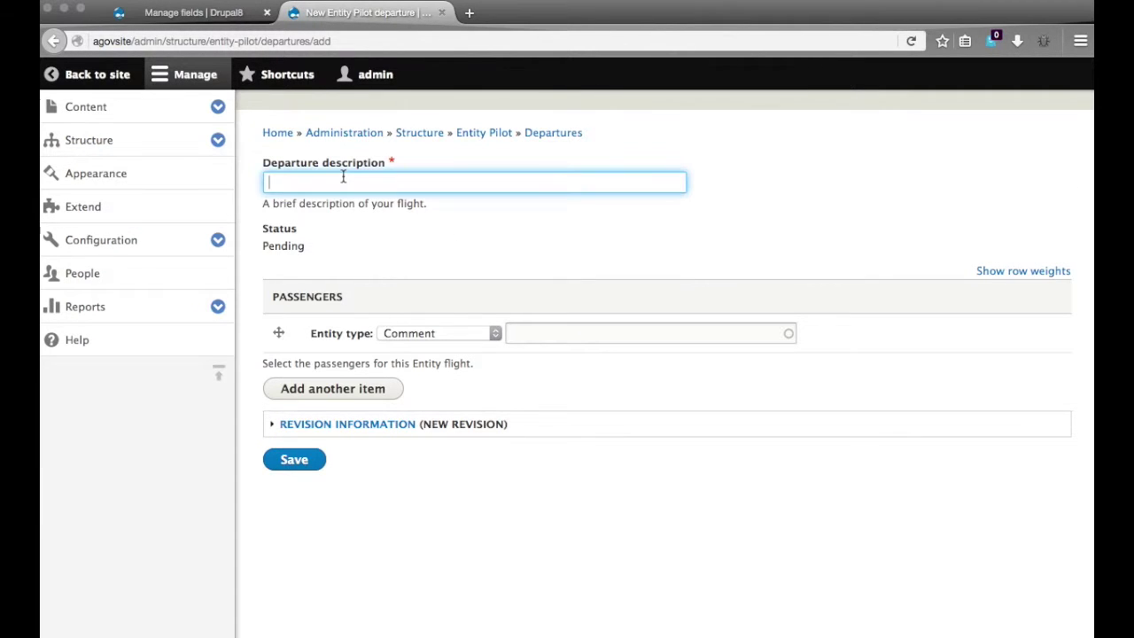
pyautogui.write('New ')
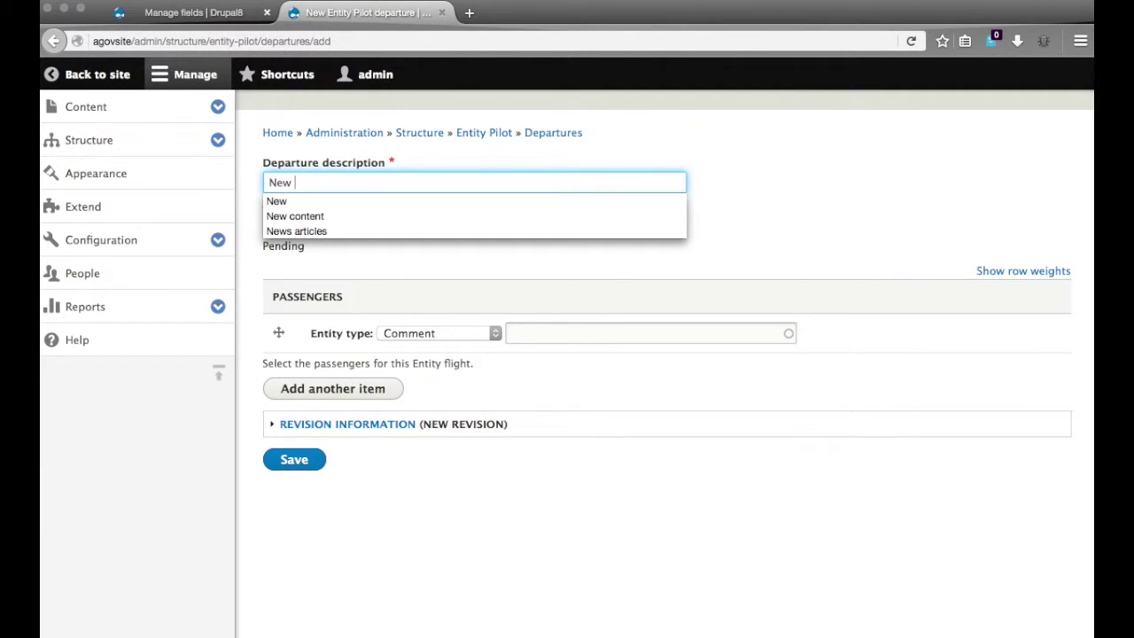
pyautogui.write('Agov content')
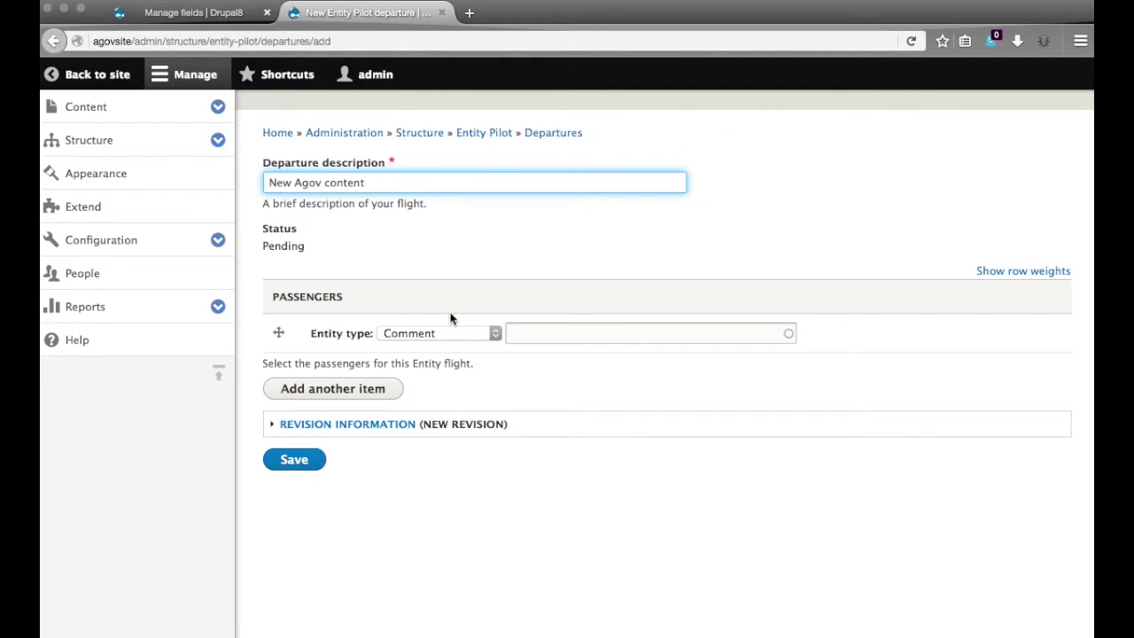
# Set the first passenger's entity type to Content and choose the "Getting started" item
pyautogui.click(434, 333)
pyautogui.click(400, 416)
pyautogui.click(568, 334)
pyautogui.write('getting')
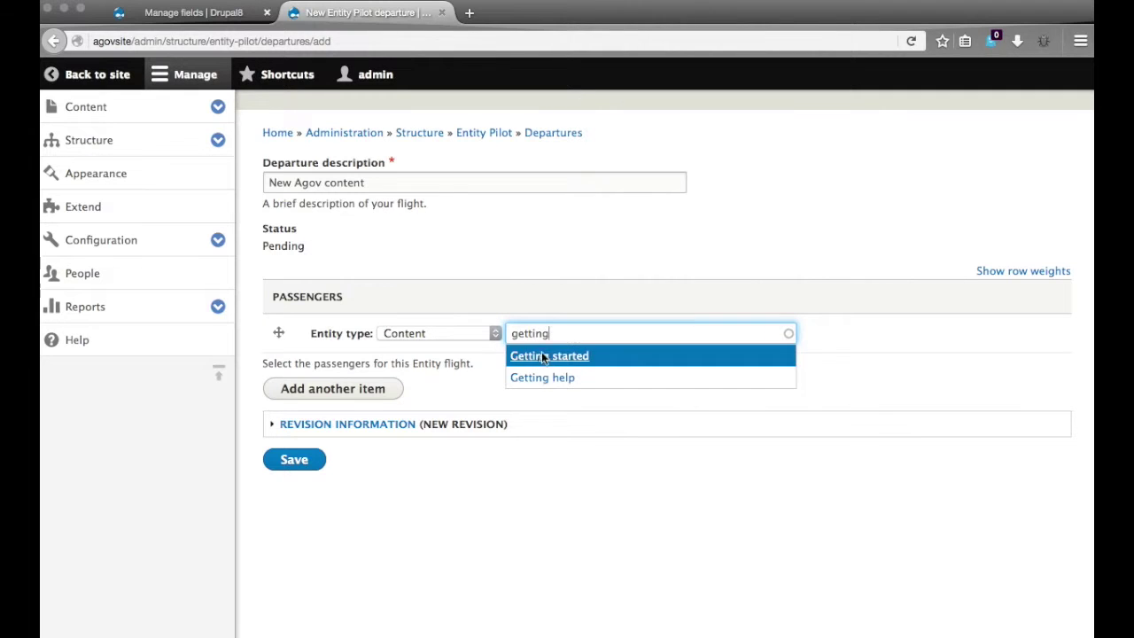
pyautogui.click(543, 358)
# Add a second passenger of entity type Content and choose the "About Us" page
pyautogui.click(345, 390)
pyautogui.click(597, 372)
pyautogui.write('about')
pyautogui.click(441, 379)
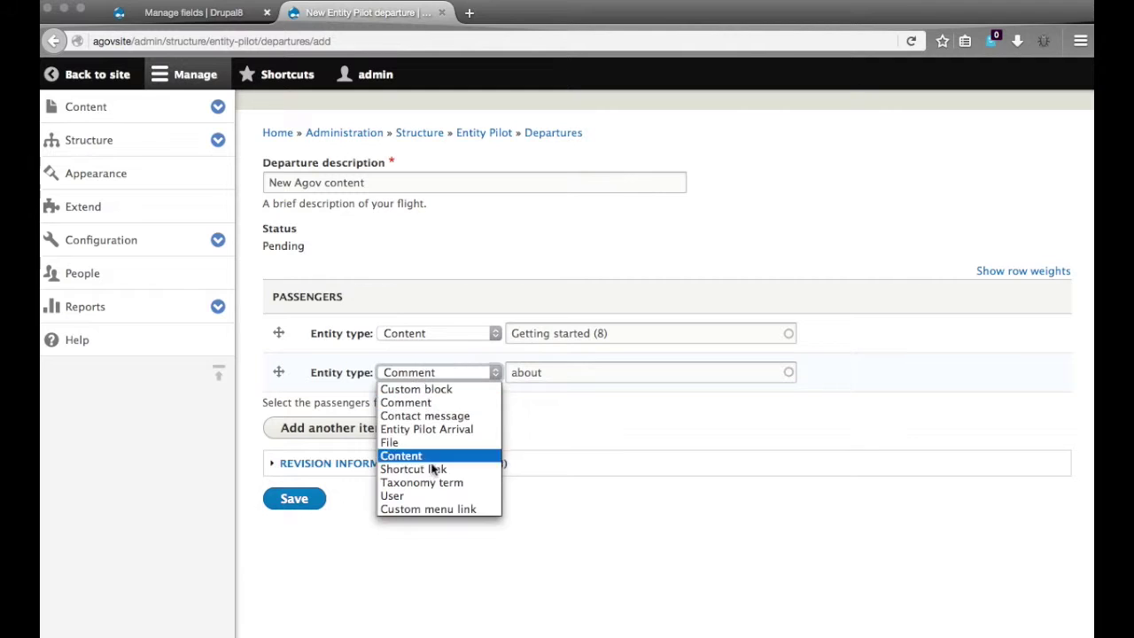
pyautogui.click(435, 456)
pyautogui.click(603, 377)
pyautogui.press('BackSpace')
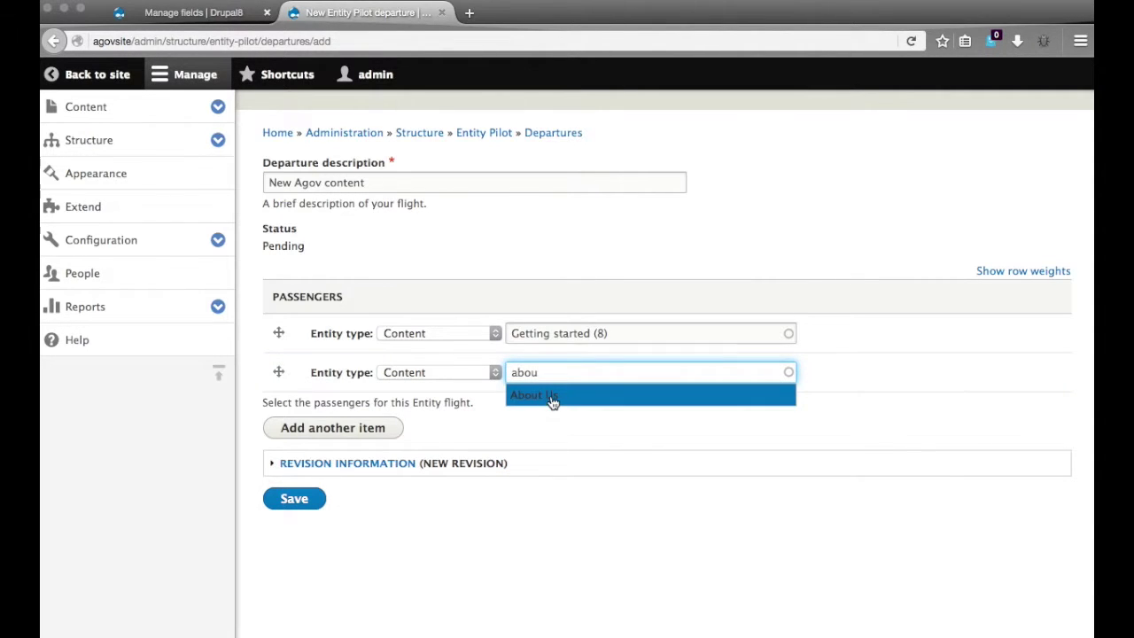
pyautogui.click(551, 396)
# Add a third passenger of entity type Content and choose the "Getting help" item
pyautogui.click(359, 428)
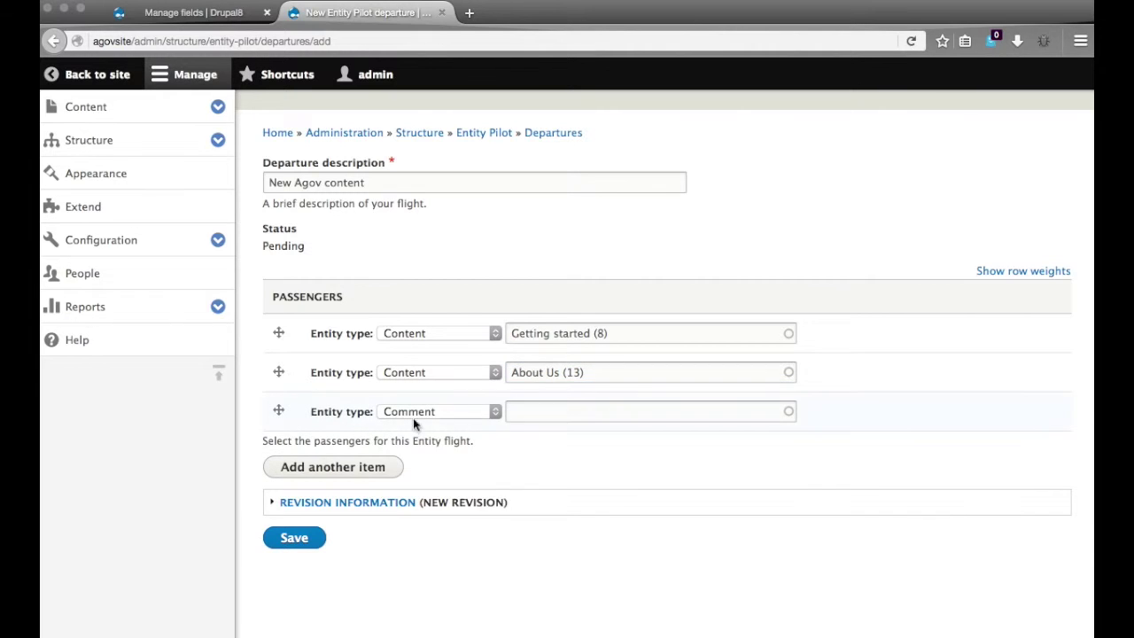
pyautogui.click(414, 414)
pyautogui.click(479, 494)
pyautogui.click(542, 409)
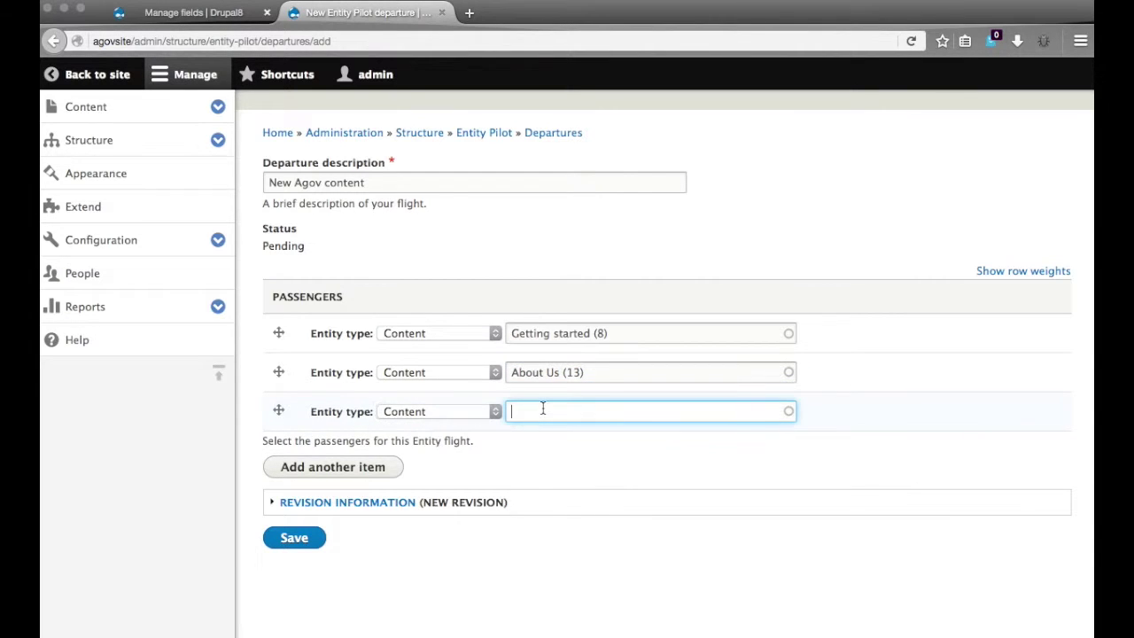
pyautogui.write('Getting')
pyautogui.click(547, 456)
# Add a fourth passenger of entity type Content and choose the "Saluto Vicis" item
pyautogui.click(347, 466)
pyautogui.click(446, 443)
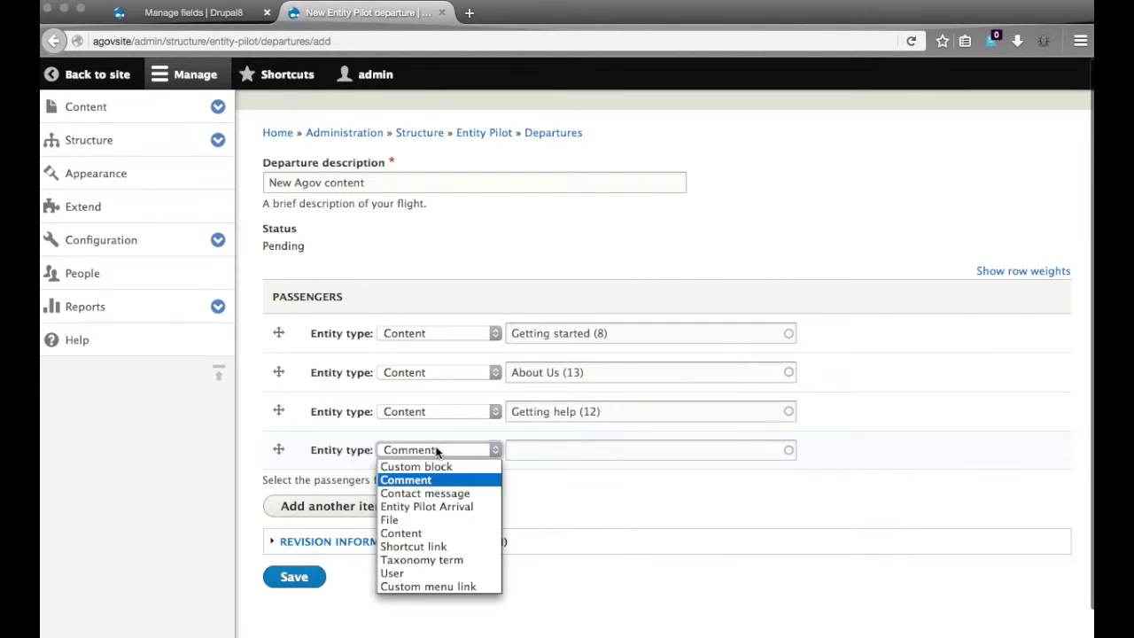
pyautogui.click(411, 530)
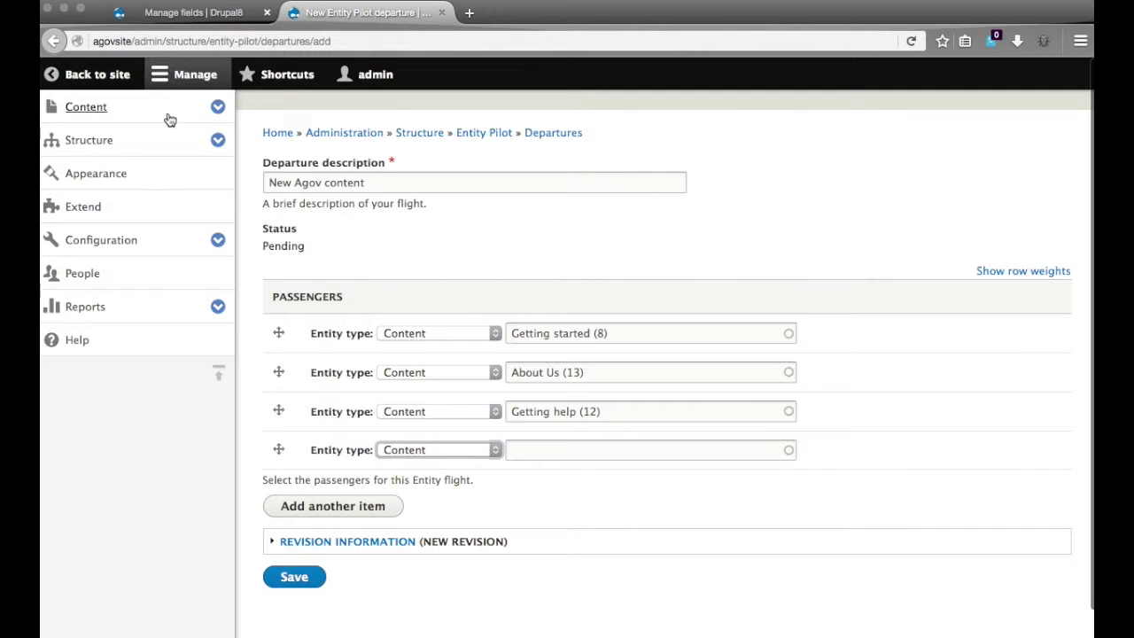
pyautogui.click(549, 452)
pyautogui.write('Vi')
pyautogui.click(551, 515)
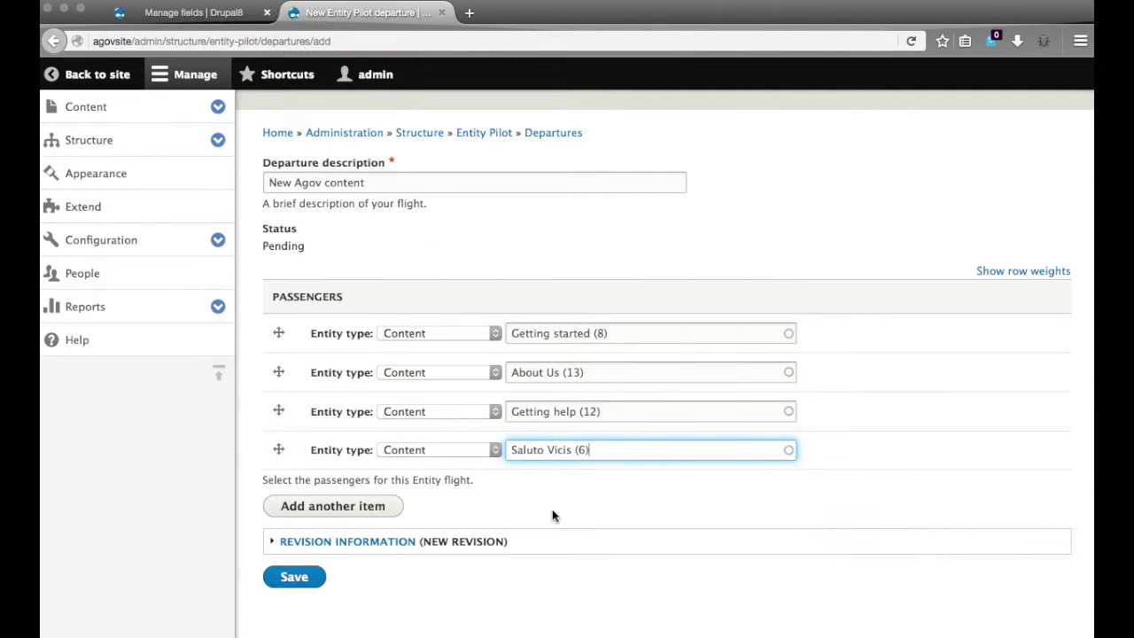
# Add a fifth passenger of entity type Content and choose "aGov contains an 'article' content type"
pyautogui.click(334, 507)
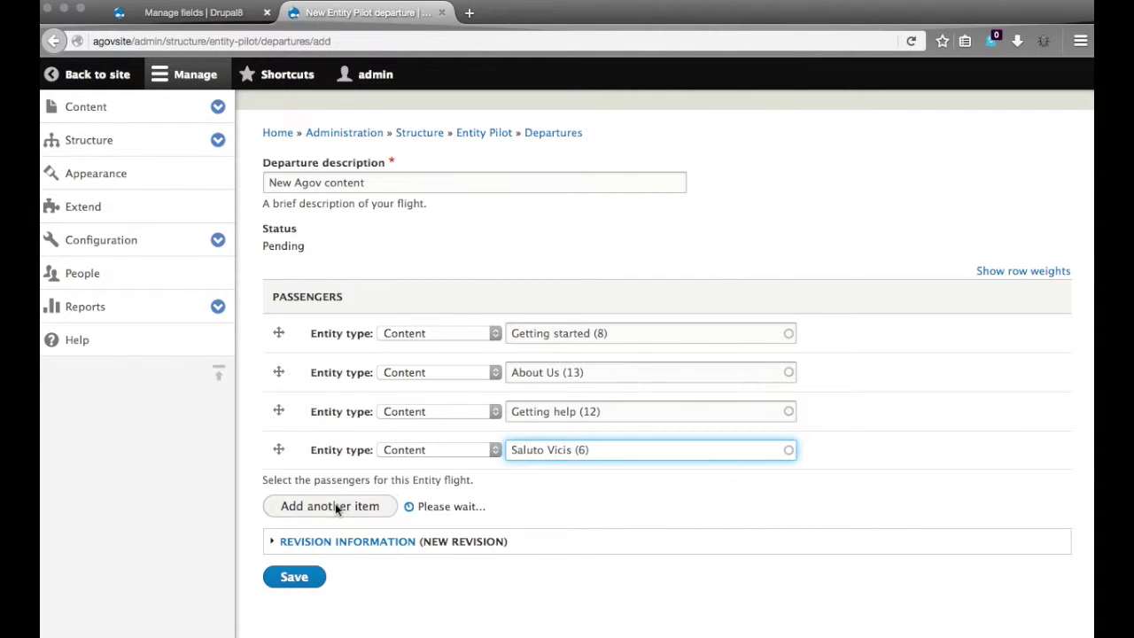
pyautogui.click(408, 489)
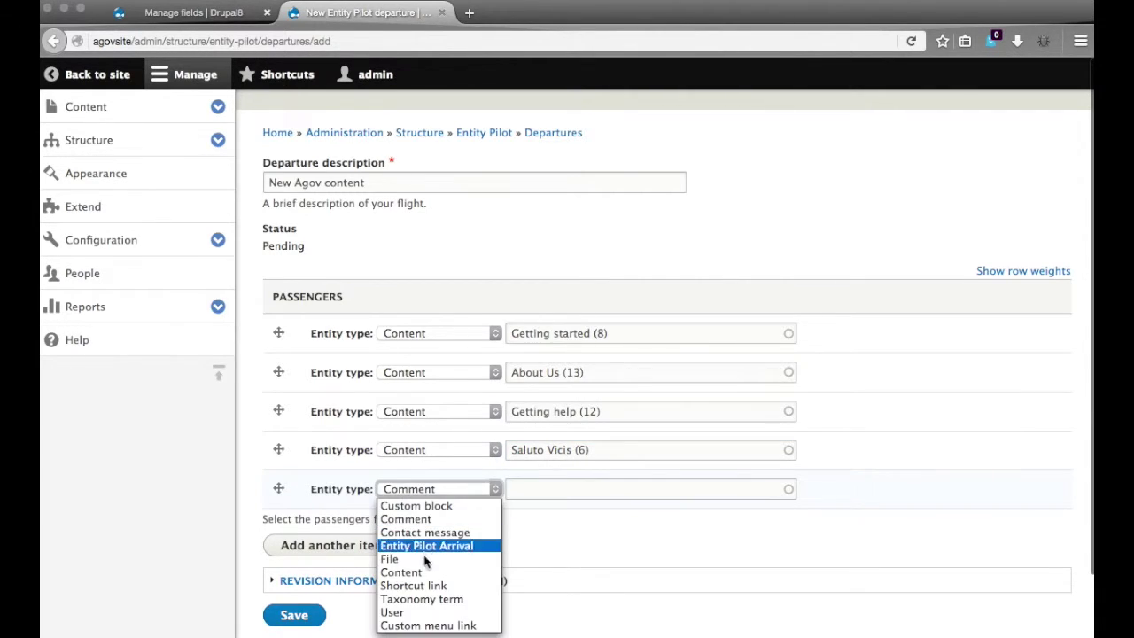
pyautogui.click(400, 573)
pyautogui.click(544, 488)
pyautogui.write('Arit')
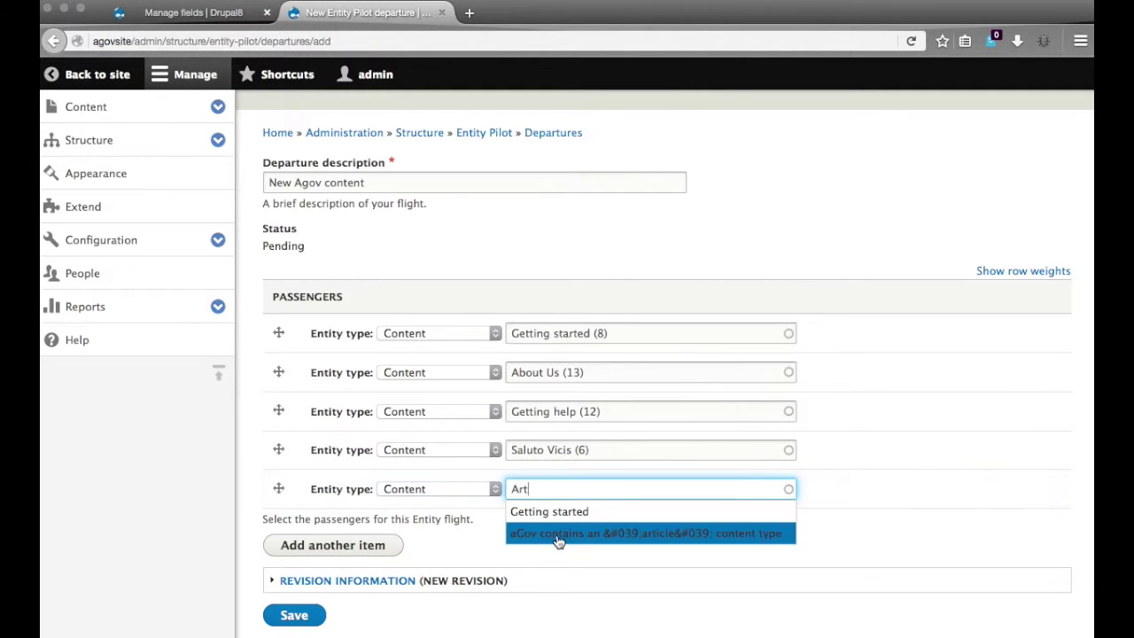
pyautogui.click(556, 535)
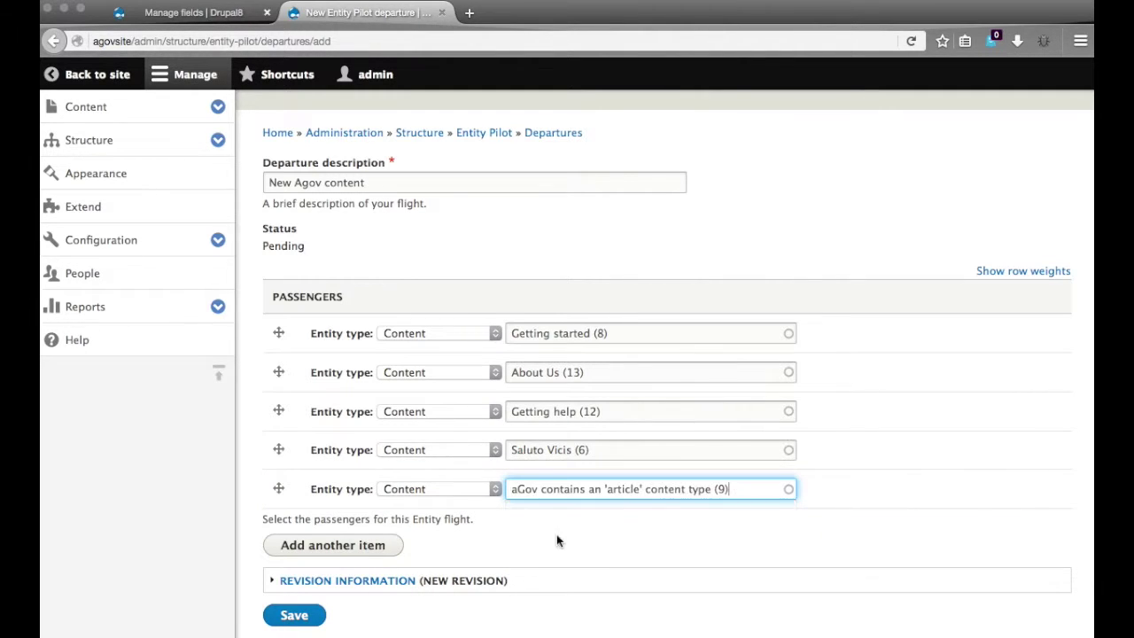
# Save the "New Agov content" departure, then approve and send it to Entity Pilot
pyautogui.click(300, 625)
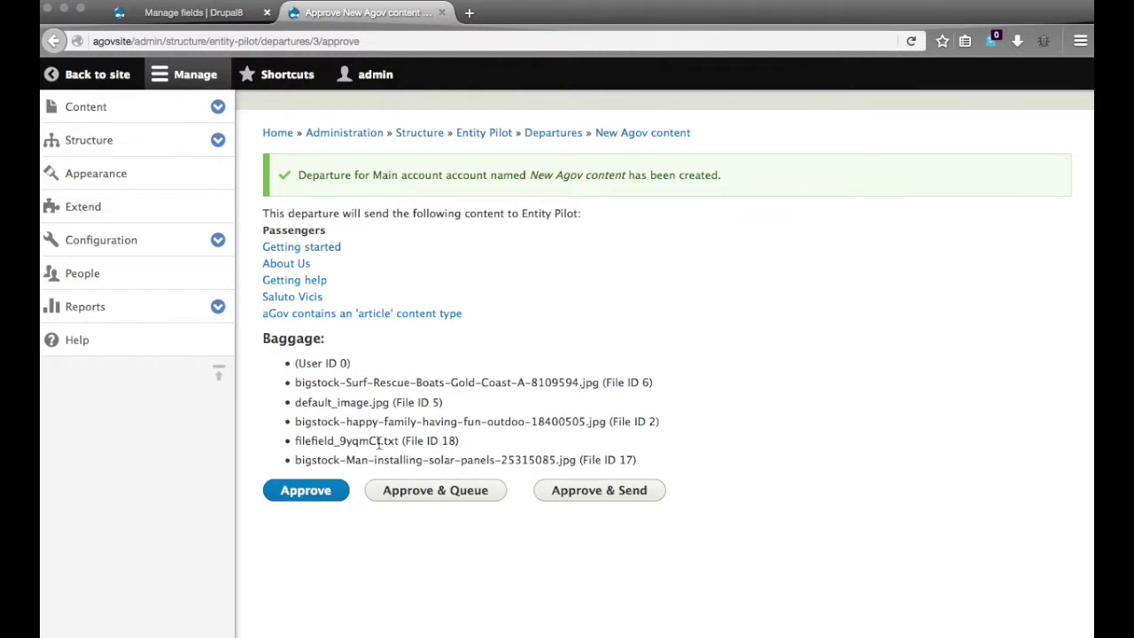
pyautogui.click(567, 494)
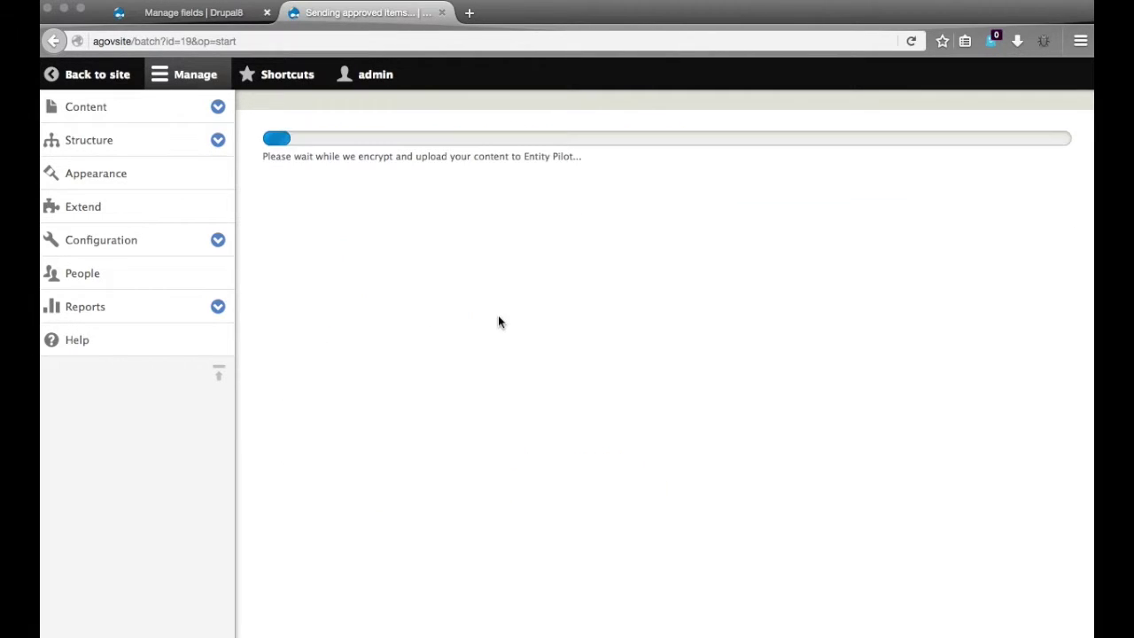
# Switch to the standard Drupal 8 site and open its list of Entity Pilot arrivals
pyautogui.click(185, 14)
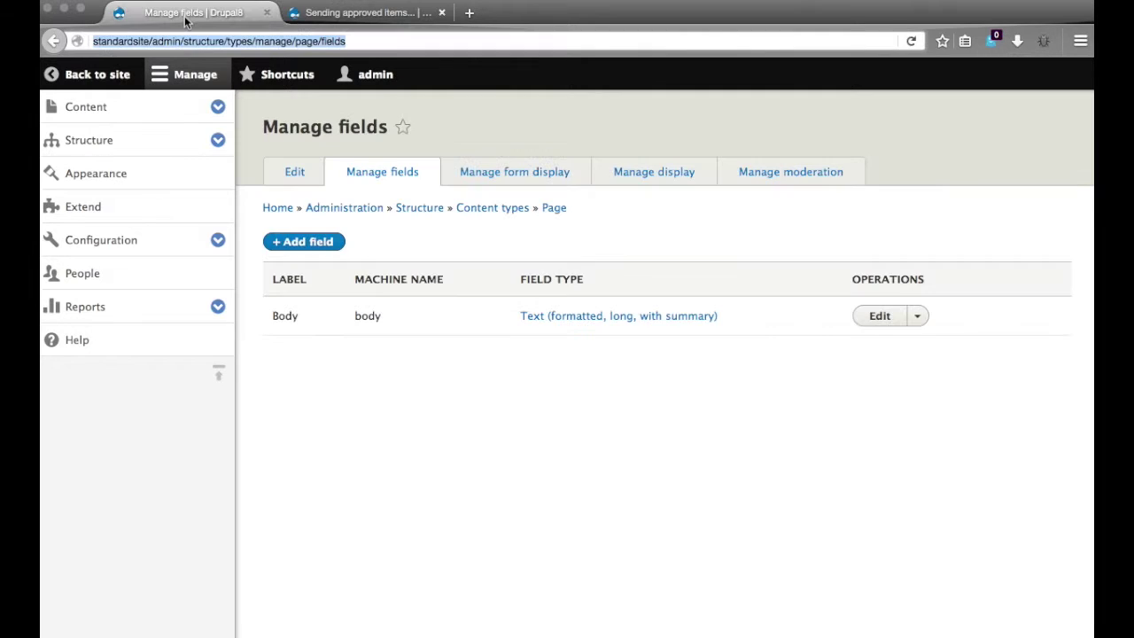
pyautogui.click(217, 142)
pyautogui.click(213, 337)
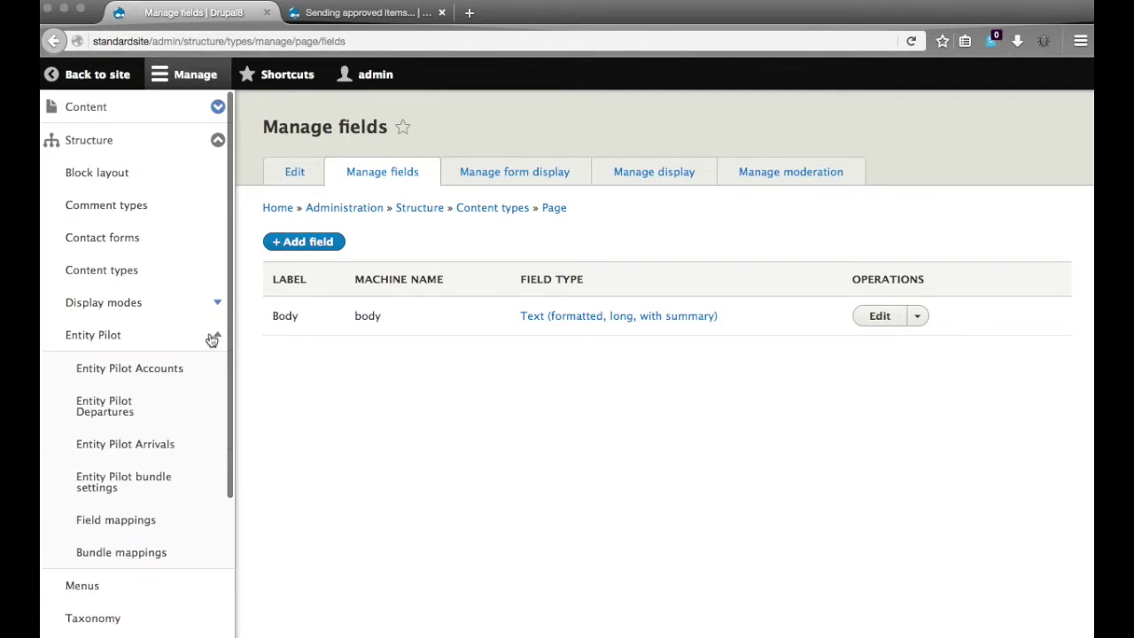
pyautogui.click(125, 449)
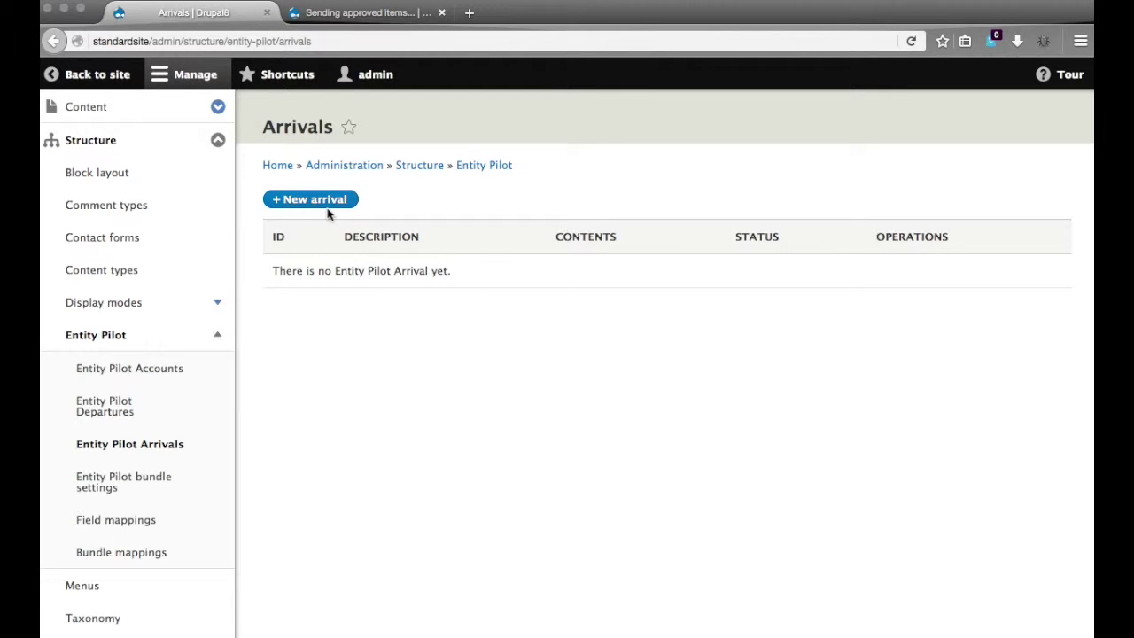
# Check on the aGov site whether the "New Agov content" departure has been sent, and return to the standard site's arrivals
pyautogui.click(322, 21)
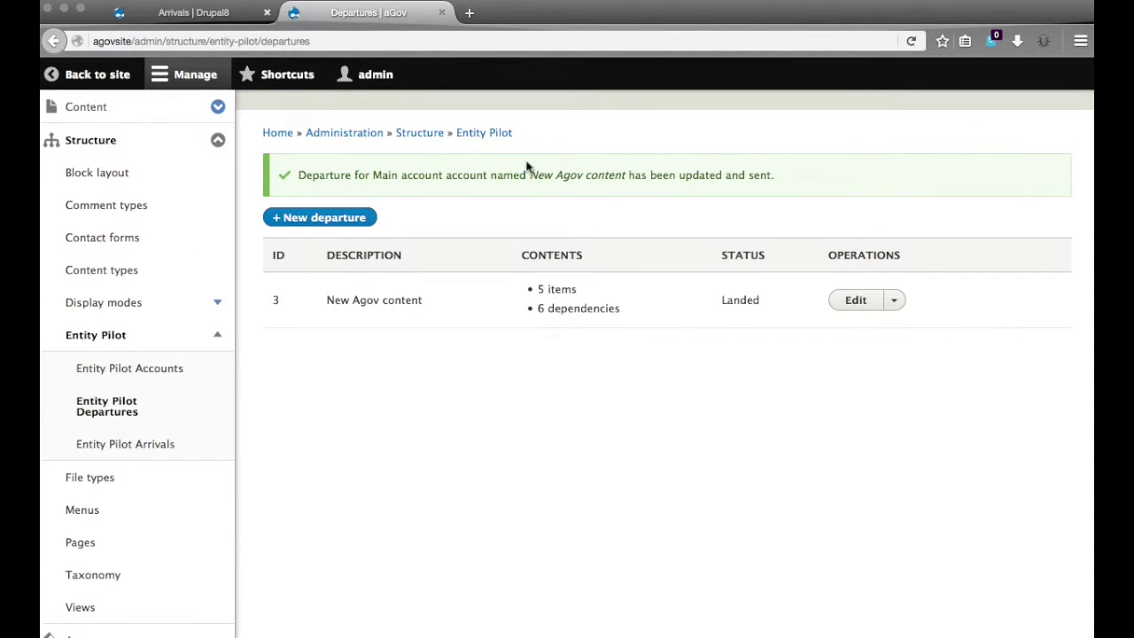
pyautogui.doubleClick(558, 174)
pyautogui.doubleClick(111, 40)
pyautogui.click(167, 21)
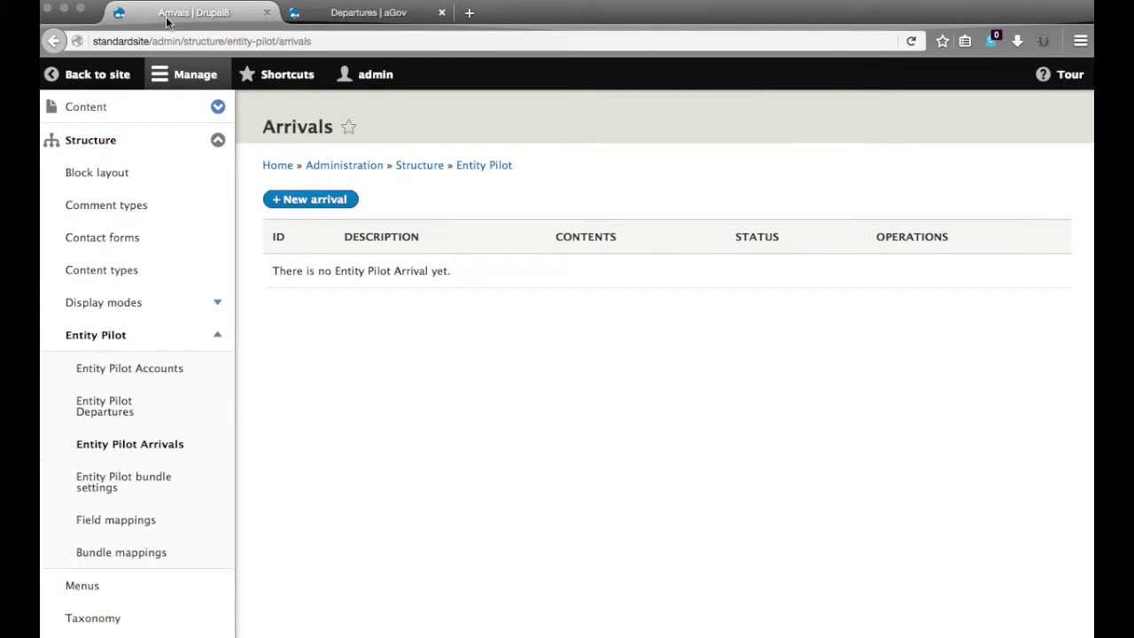
# Start a new Entity Pilot arrival on the standard site and search the remote flights for "agov"
pyautogui.click(325, 202)
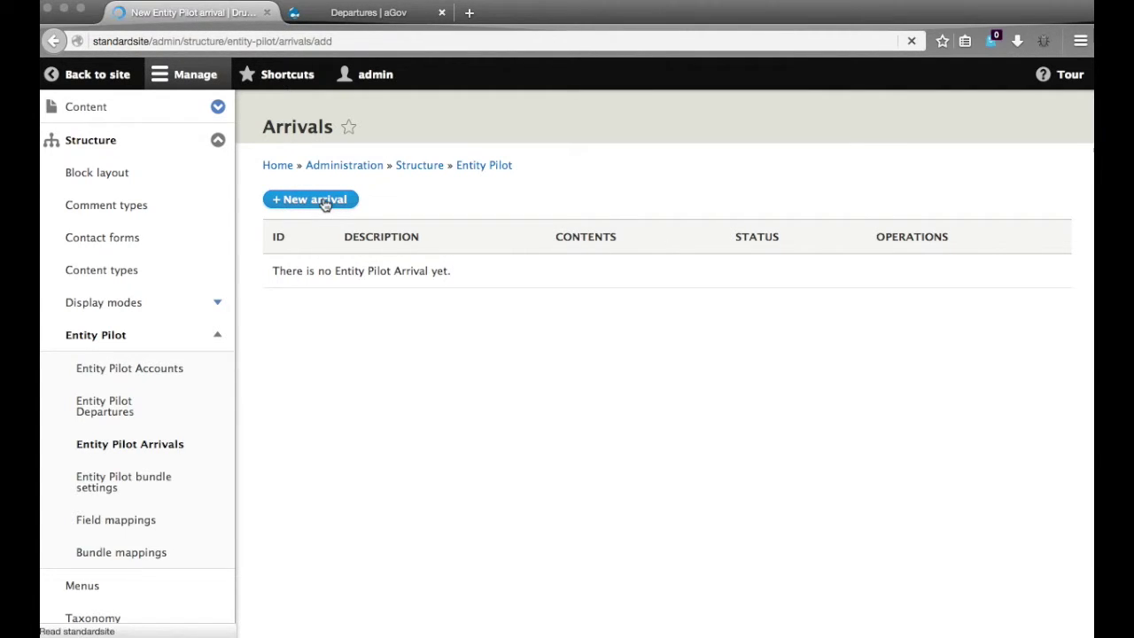
pyautogui.click(348, 190)
pyautogui.write('new agov')
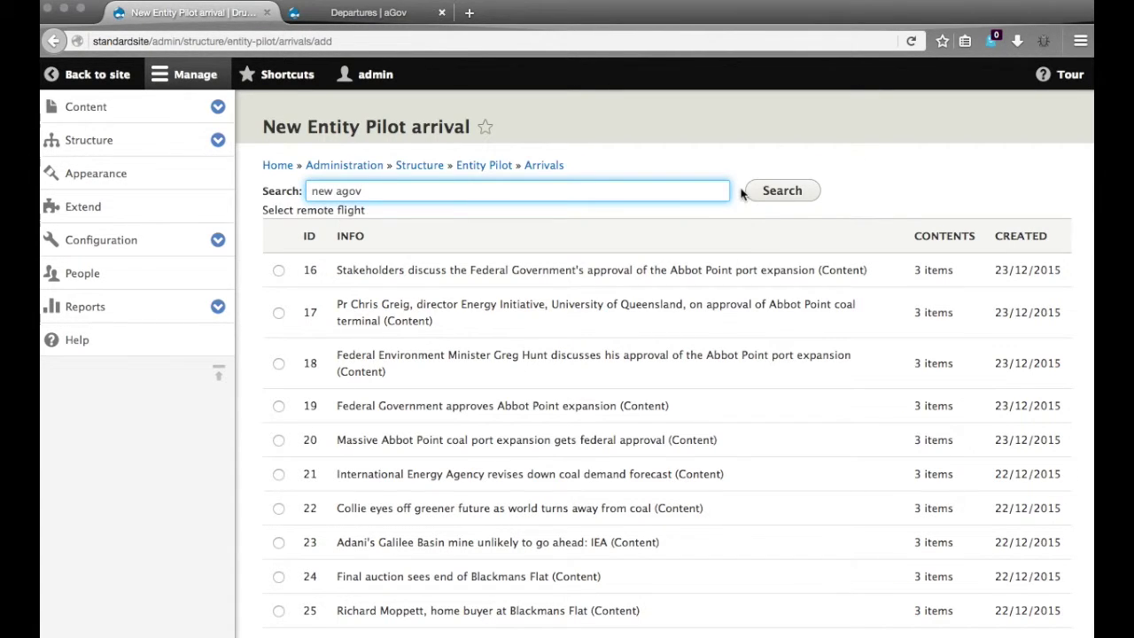
pyautogui.press('super+a')
pyautogui.write('agov')
pyautogui.click(809, 195)
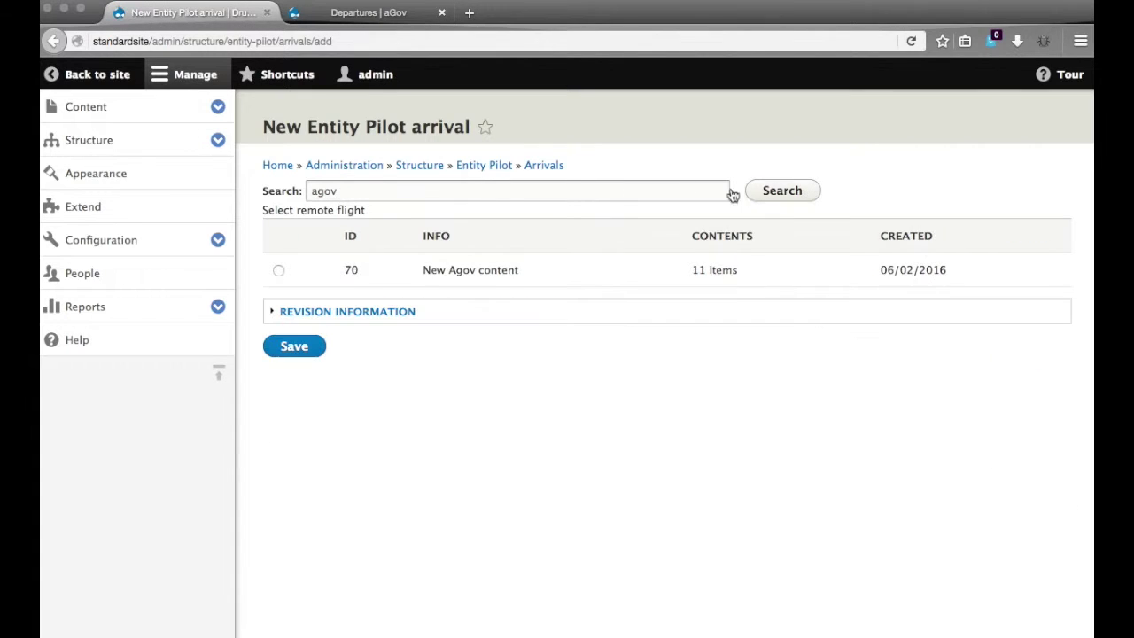
# Select the remote flight "New Agov content" and save the arrival
pyautogui.click(278, 271)
pyautogui.click(347, 18)
pyautogui.click(177, 12)
pyautogui.click(299, 350)
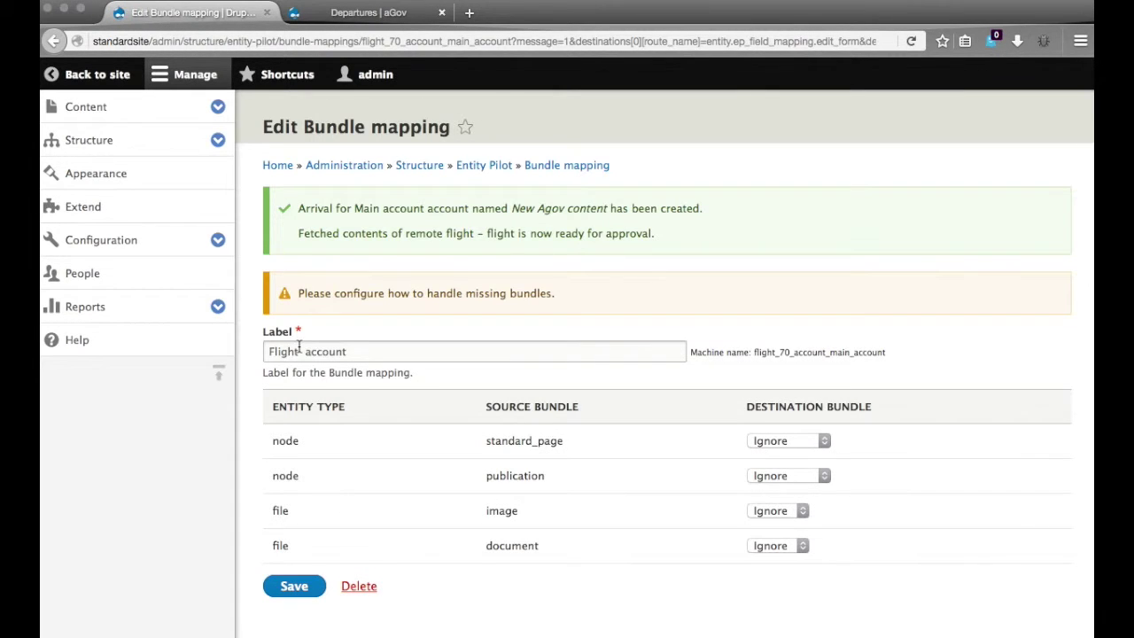
# Map the source bundles standard_page and publication to the destination bundle Basic page
pyautogui.moveTo(298, 293); pyautogui.dragTo(577, 297)
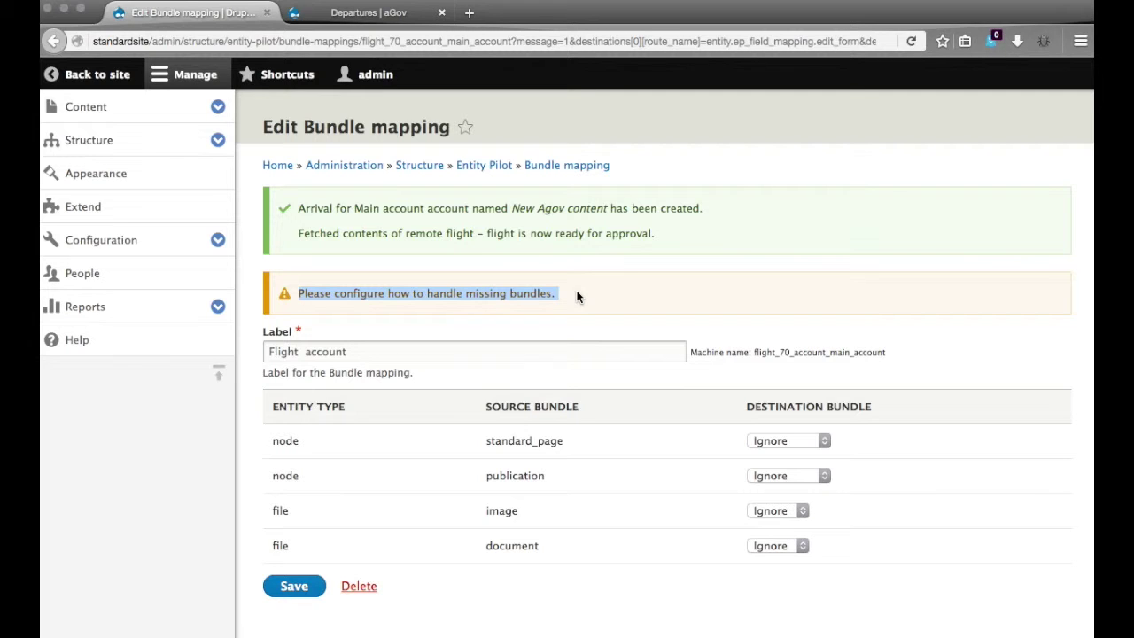
pyautogui.moveTo(487, 440); pyautogui.dragTo(571, 445)
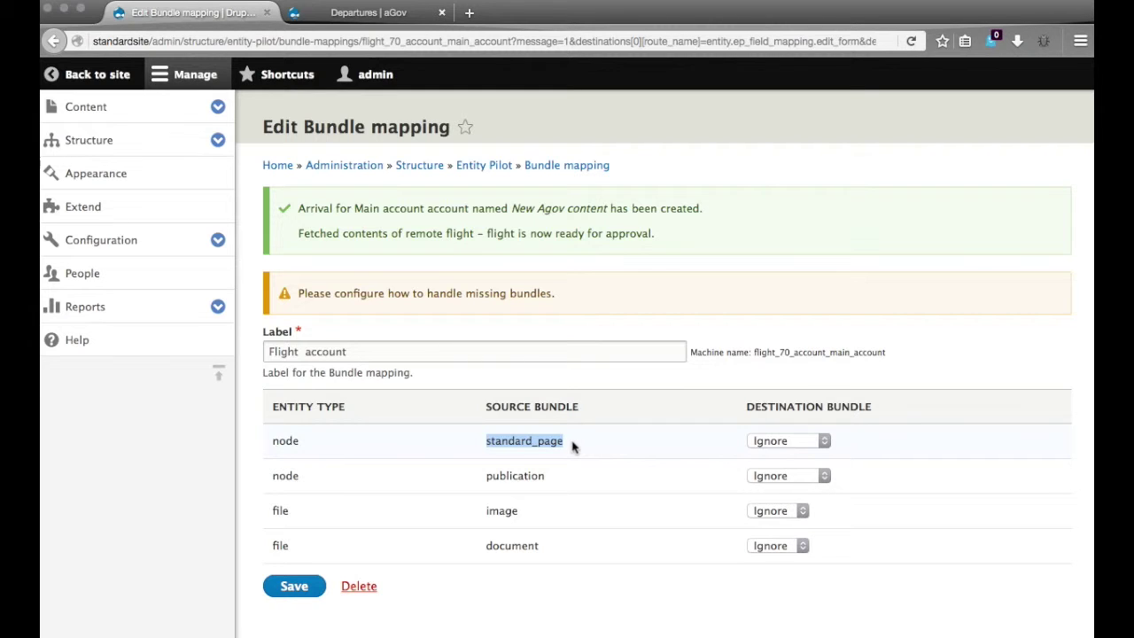
pyautogui.click(784, 446)
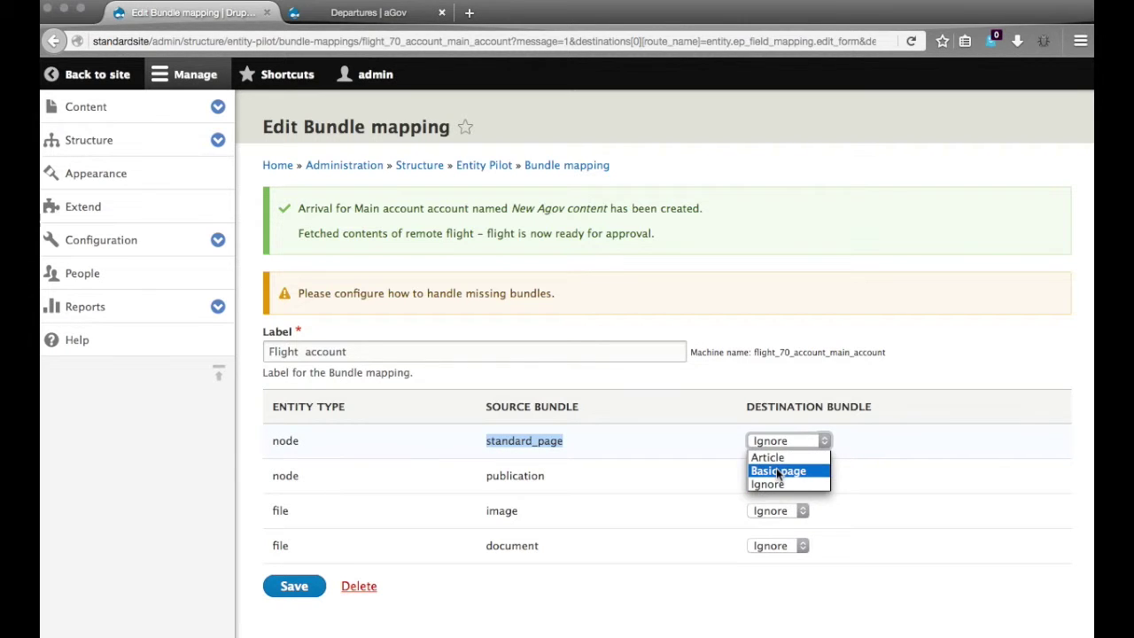
pyautogui.click(777, 472)
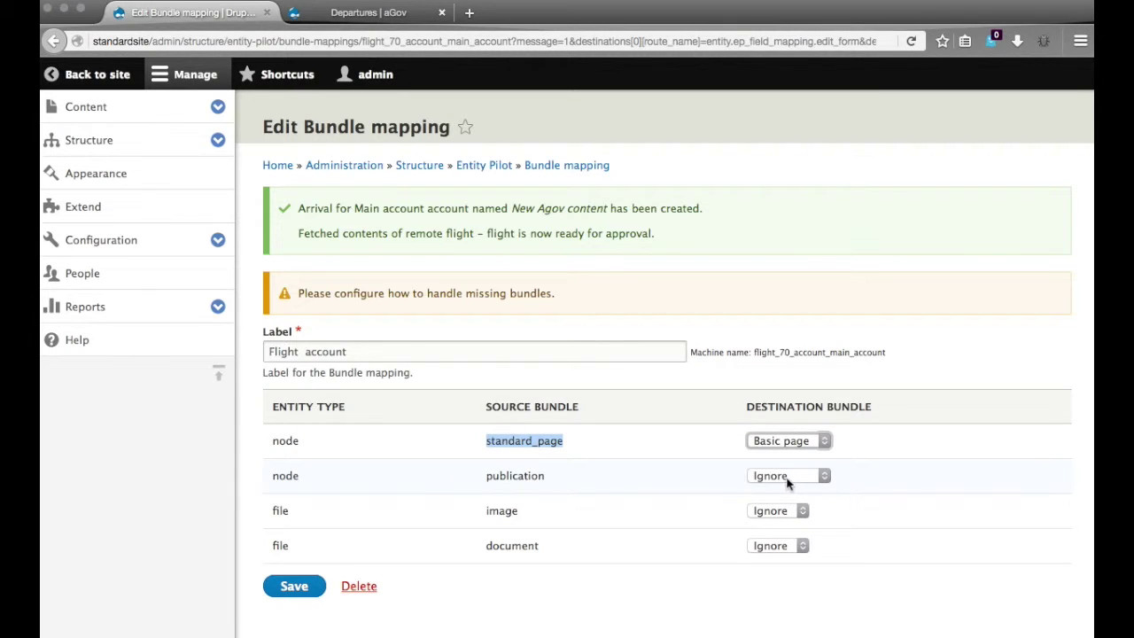
pyautogui.click(789, 480)
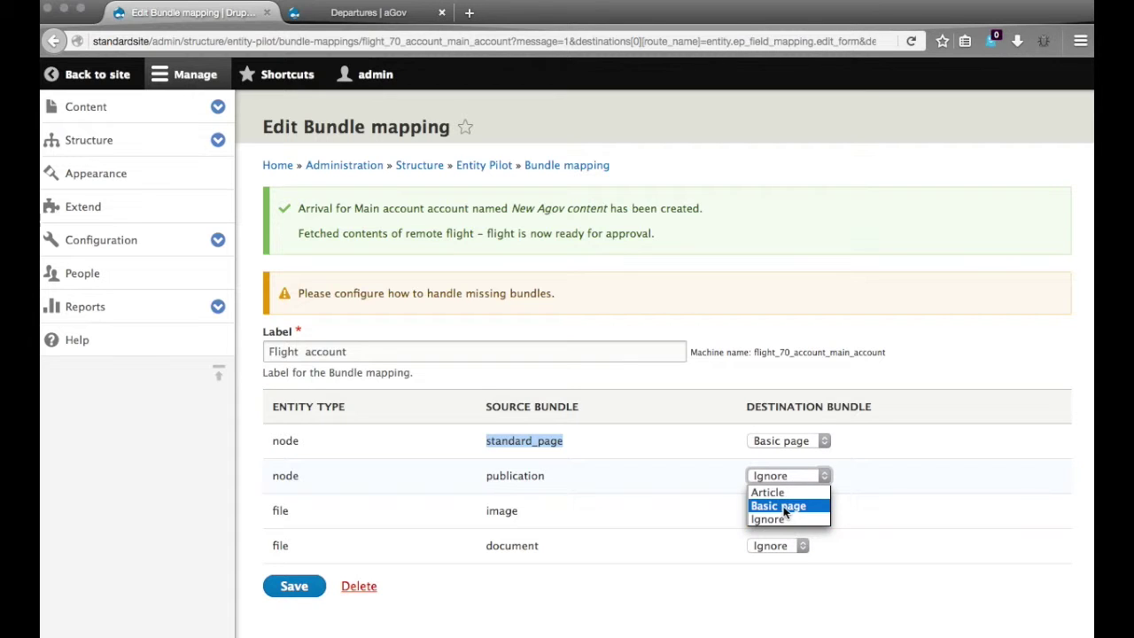
pyautogui.click(784, 508)
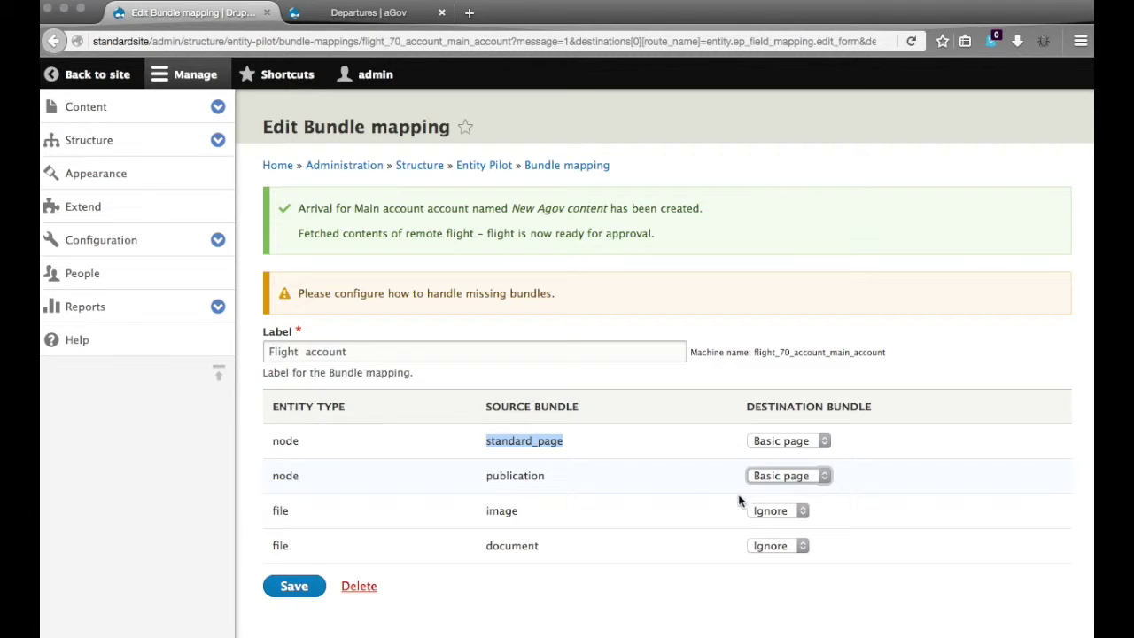
# Choose destination bundles for the image and document file bundles and save the bundle mapping
pyautogui.click(783, 523)
pyautogui.click(760, 527)
pyautogui.click(759, 549)
pyautogui.click(760, 561)
pyautogui.click(293, 587)
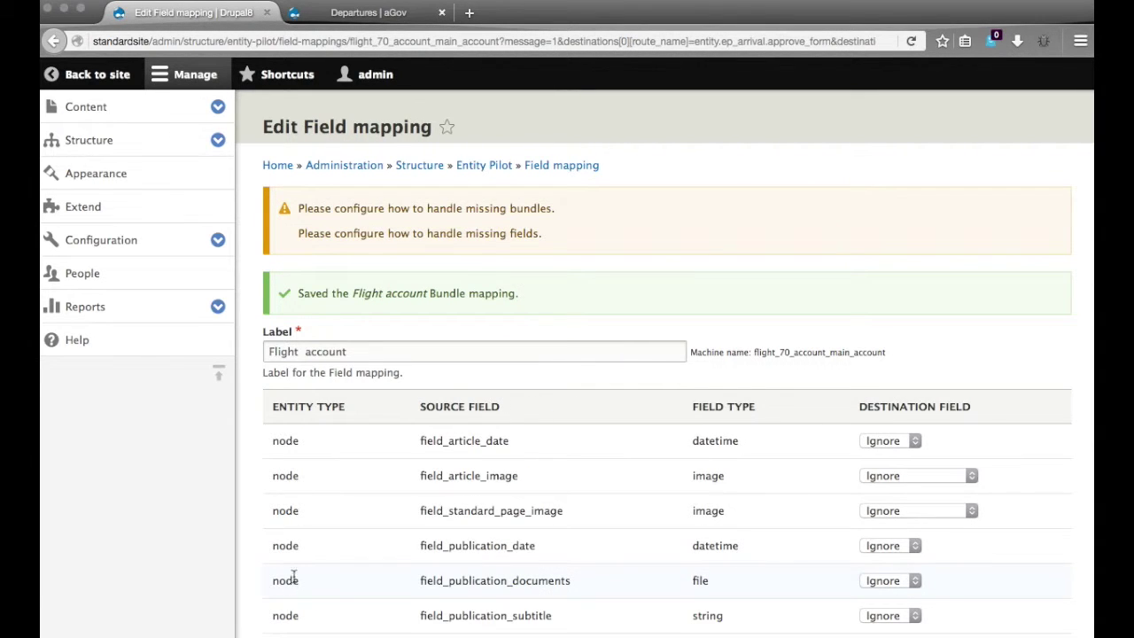
# Keep field_article_date on Ignore and map field_article_image and field_standard_page_image to node.field_image
pyautogui.moveTo(298, 234); pyautogui.dragTo(536, 237)
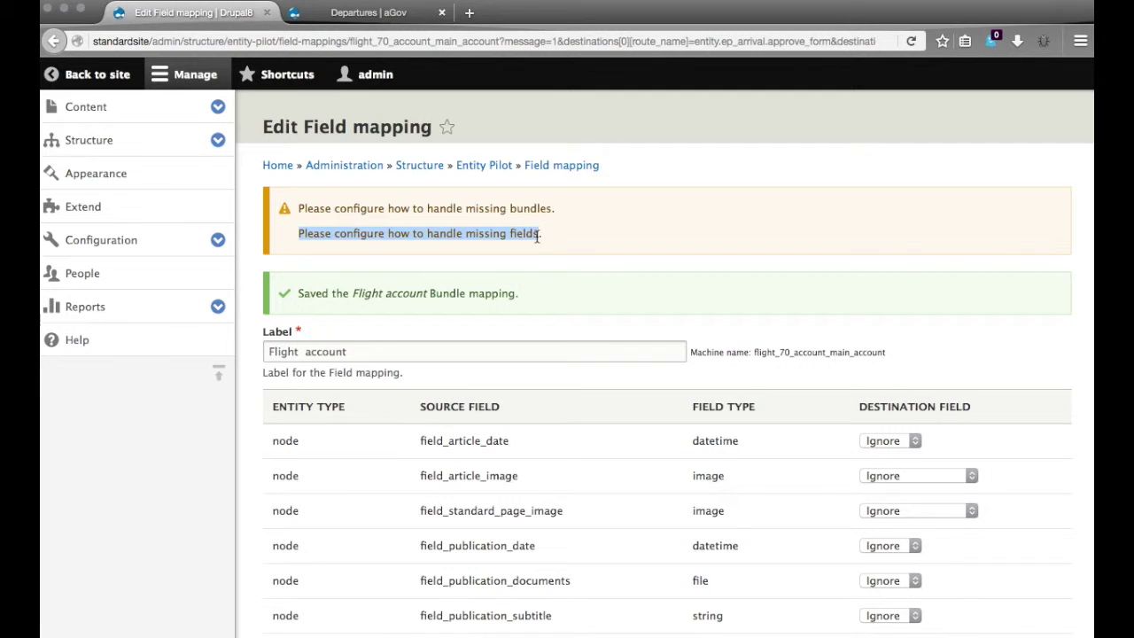
pyautogui.scroll(-4, 535, 236)
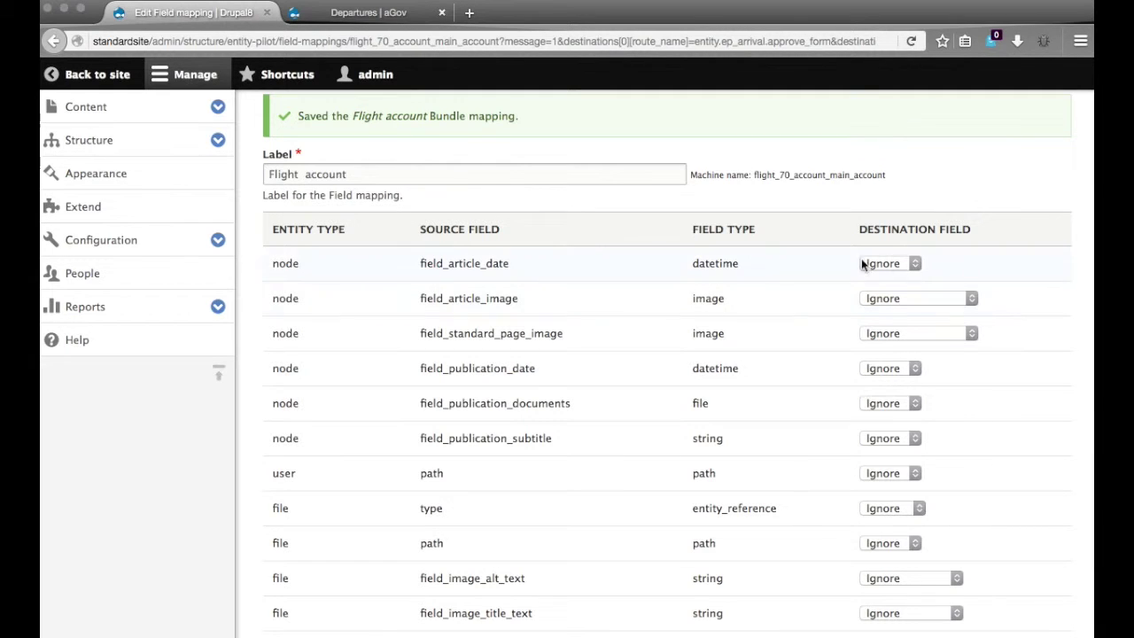
pyautogui.click(903, 264)
pyautogui.click(902, 266)
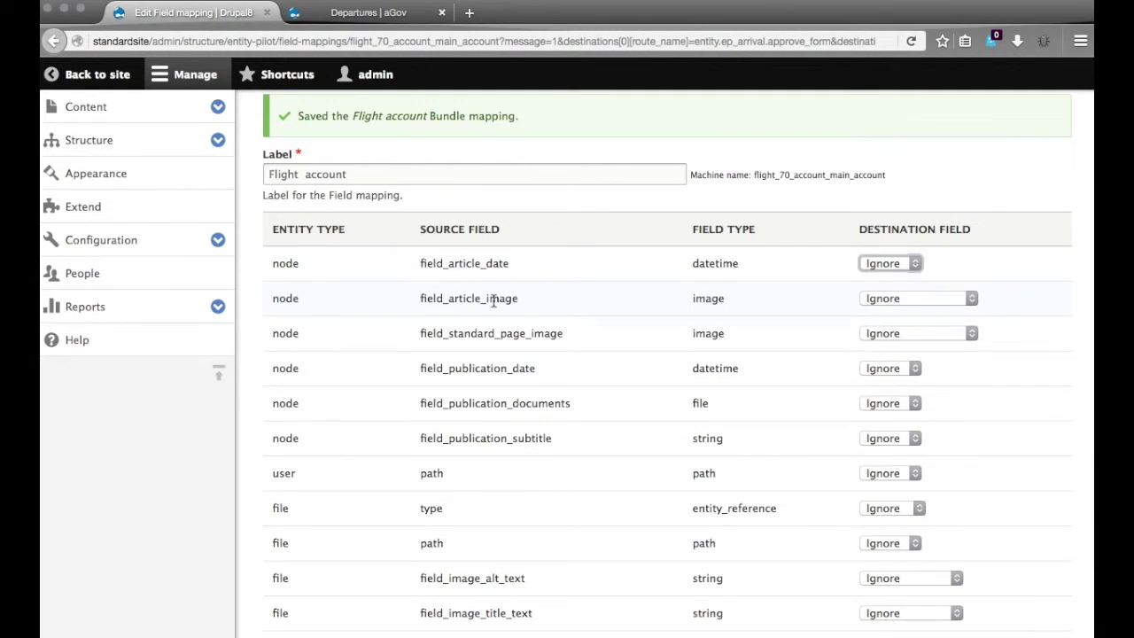
pyautogui.click(912, 298)
pyautogui.click(904, 312)
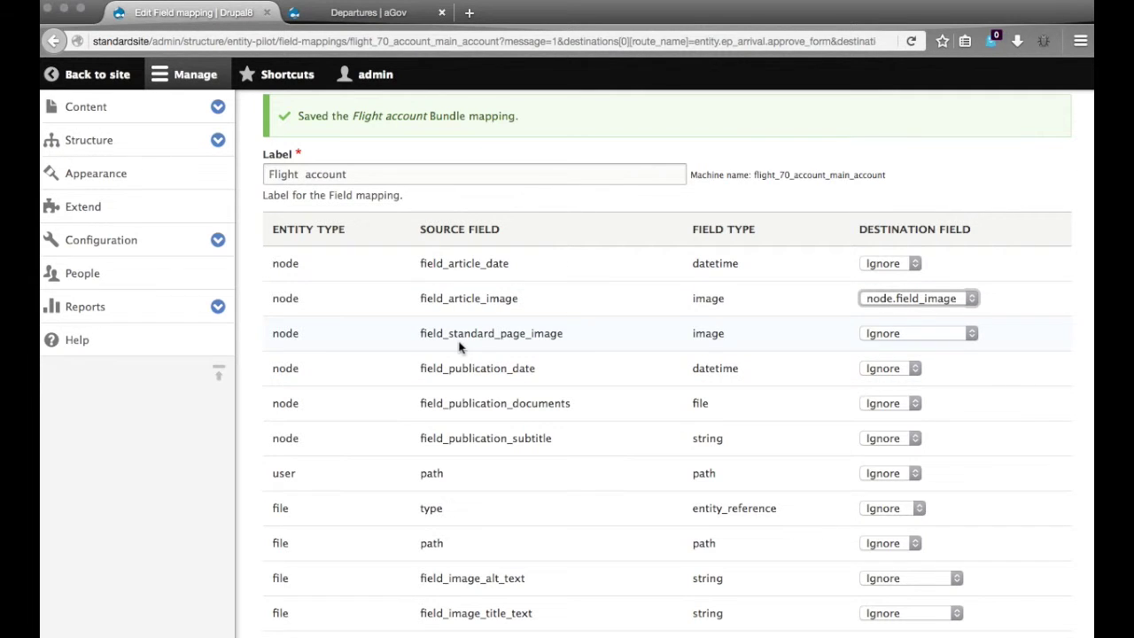
pyautogui.click(903, 333)
pyautogui.click(898, 351)
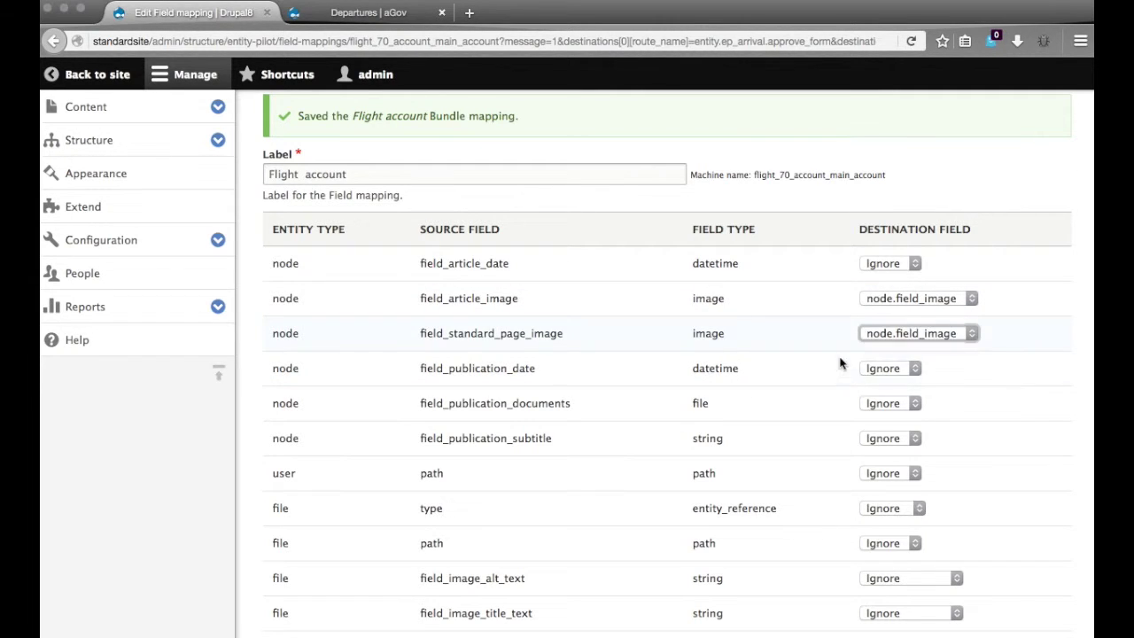
# Keep the publication date, documents and subtitle fields and the remaining user and file fields on Ignore, and save the field mapping
pyautogui.scroll(-2, 623, 429)
pyautogui.click(893, 312)
pyautogui.click(895, 323)
pyautogui.click(889, 343)
pyautogui.click(889, 347)
pyautogui.scroll(-1, 889, 347)
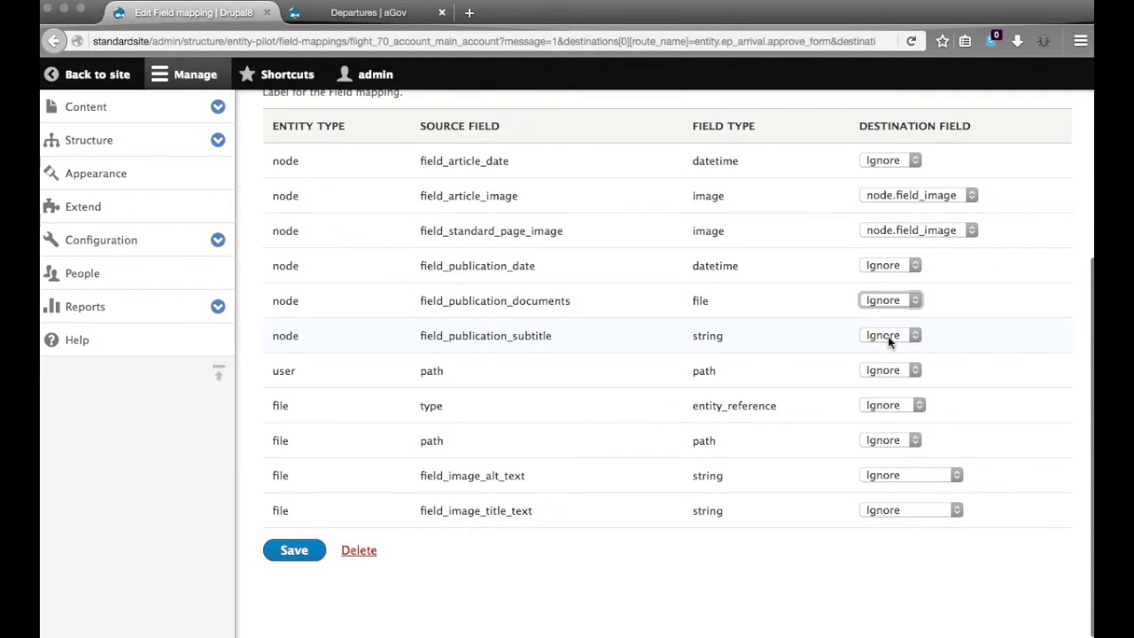
pyautogui.click(887, 334)
pyautogui.click(888, 335)
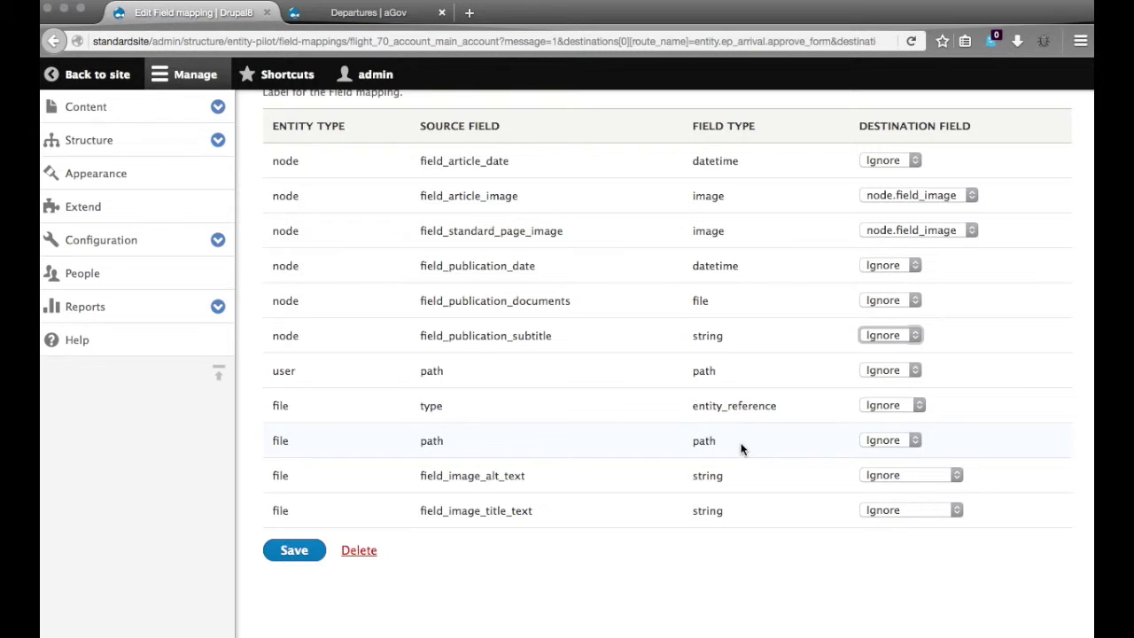
pyautogui.click(298, 551)
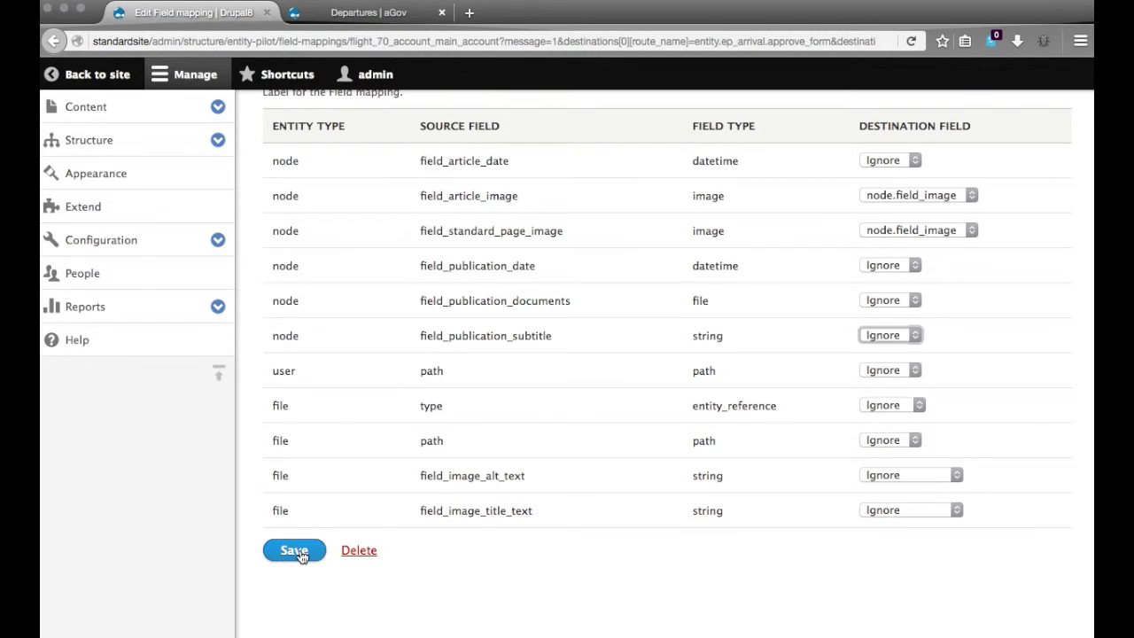
pyautogui.doubleClick(710, 370)
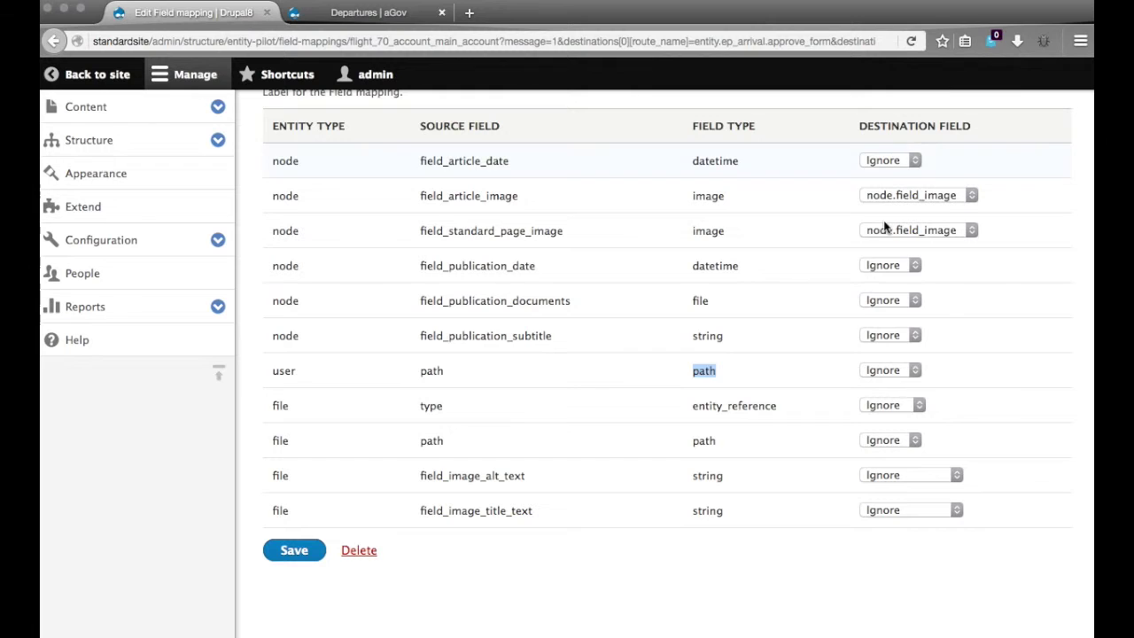
pyautogui.click(302, 554)
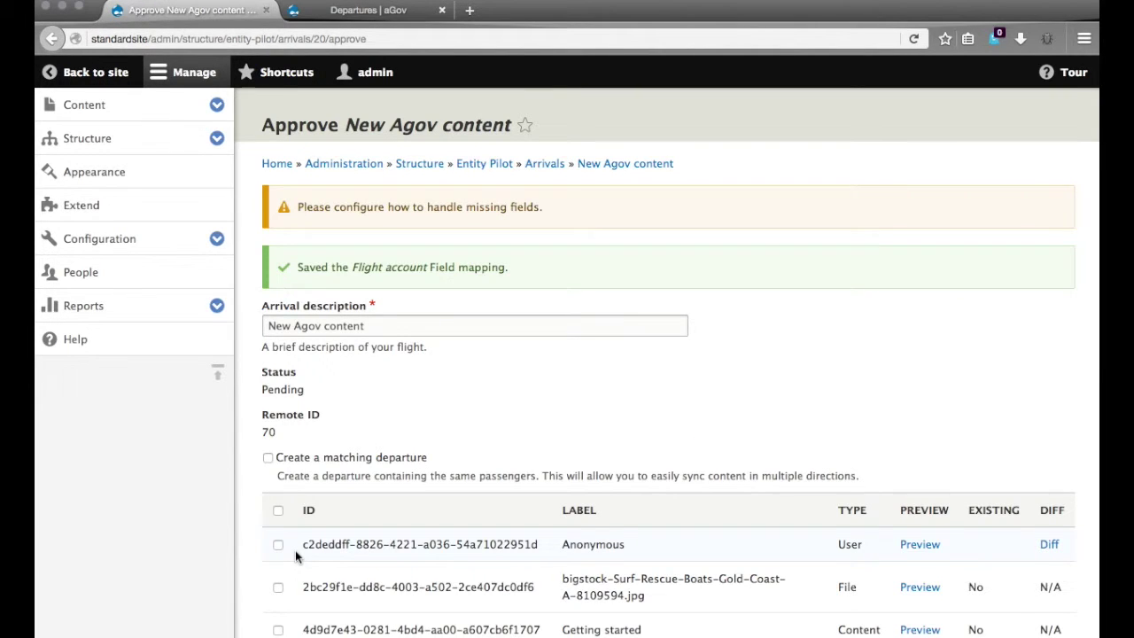
# Review the arrival's passenger list and preview the Getting started content item on the standard site
pyautogui.scroll(-5, 295, 550)
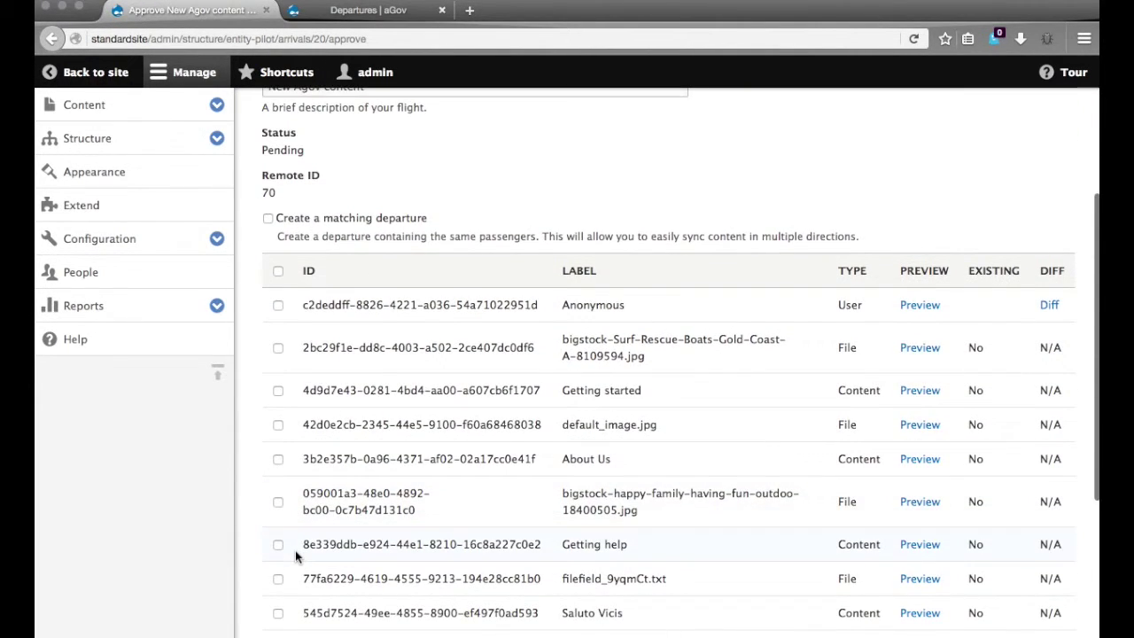
pyautogui.scroll(-2, 295, 553)
pyautogui.scroll(-1, 295, 552)
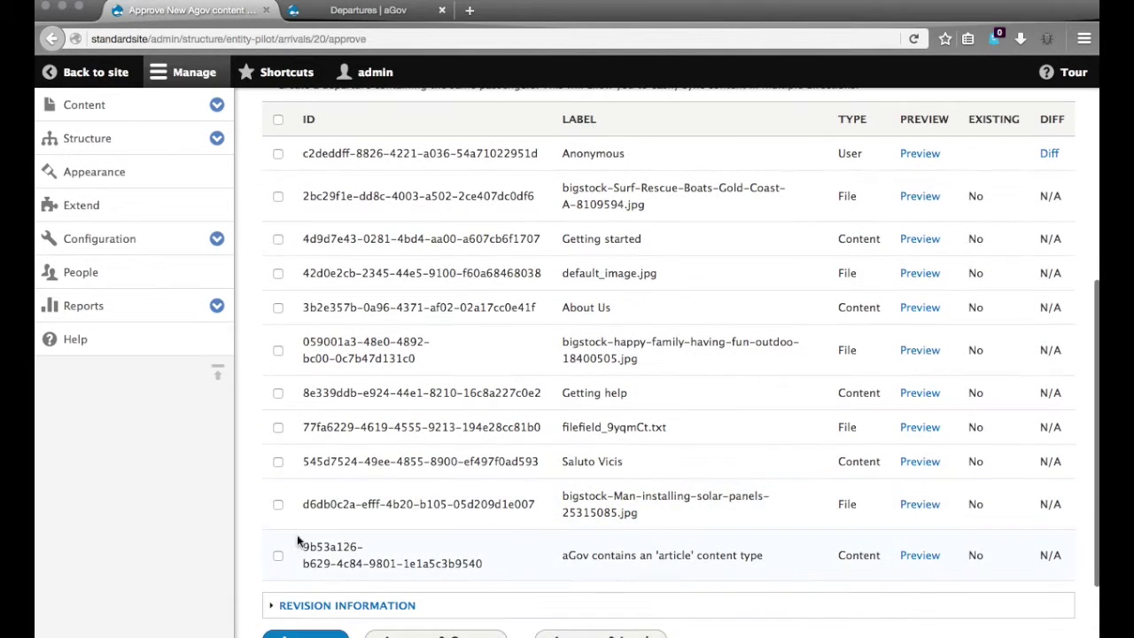
pyautogui.click(929, 238)
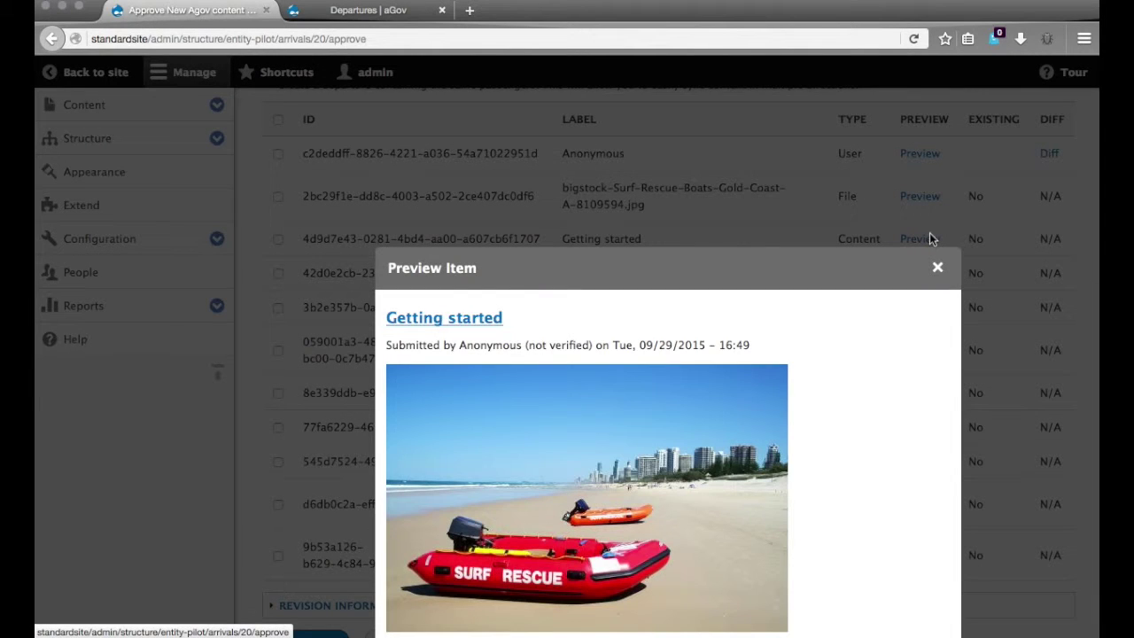
pyautogui.scroll(-3, 880, 440)
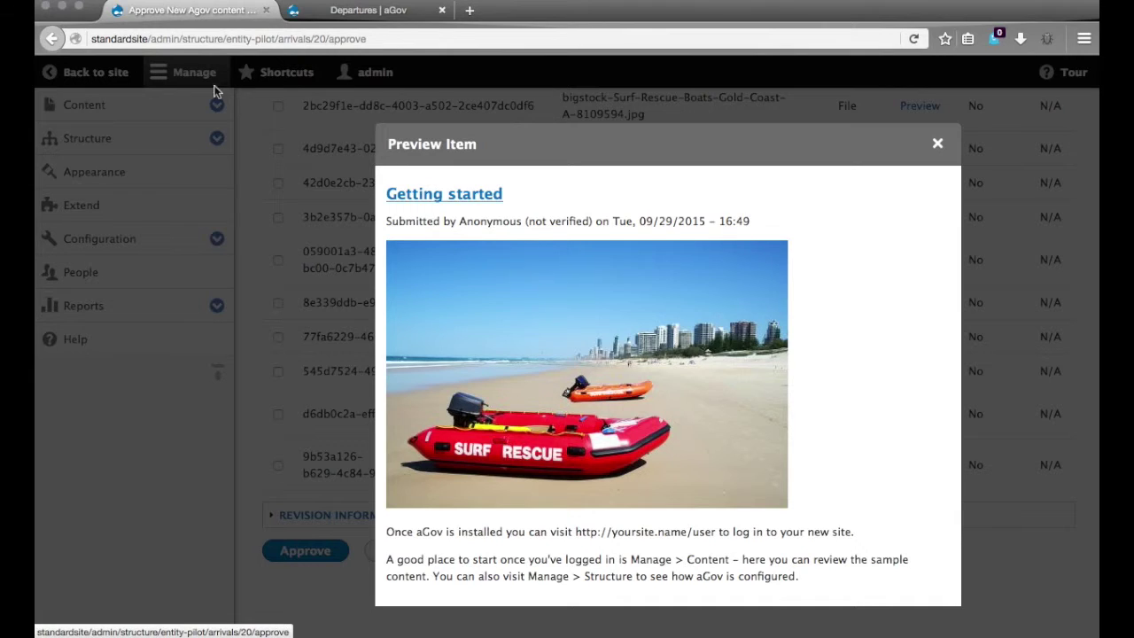
pyautogui.doubleClick(115, 39)
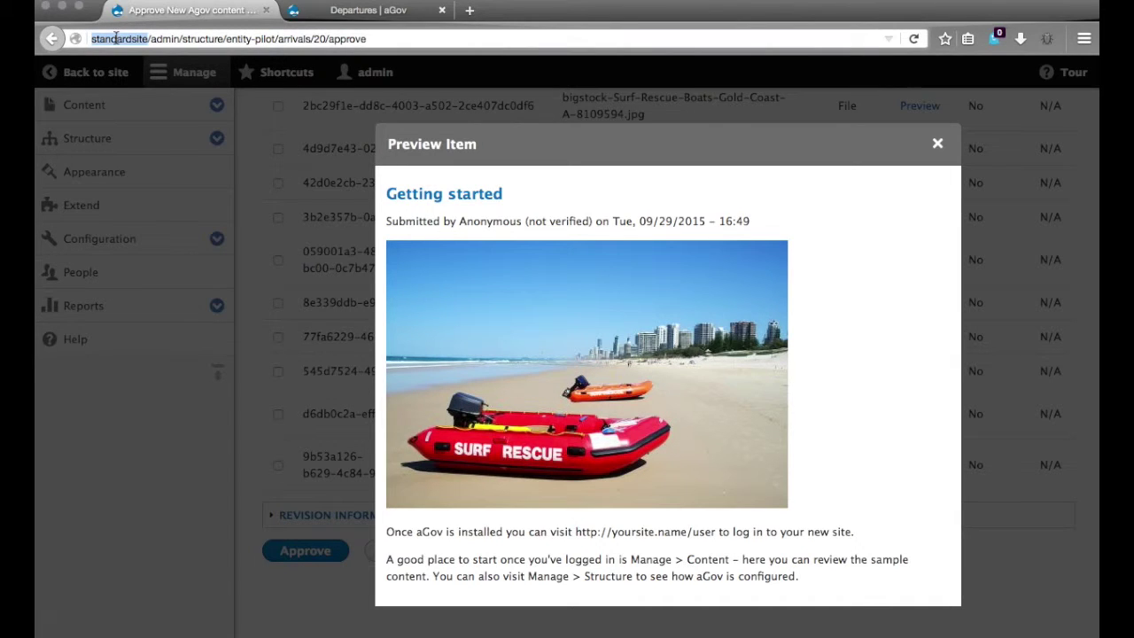
# Open the original Getting started article on the aGov site, compare its image, date and text with the preview, and close the preview
pyautogui.click(376, 15)
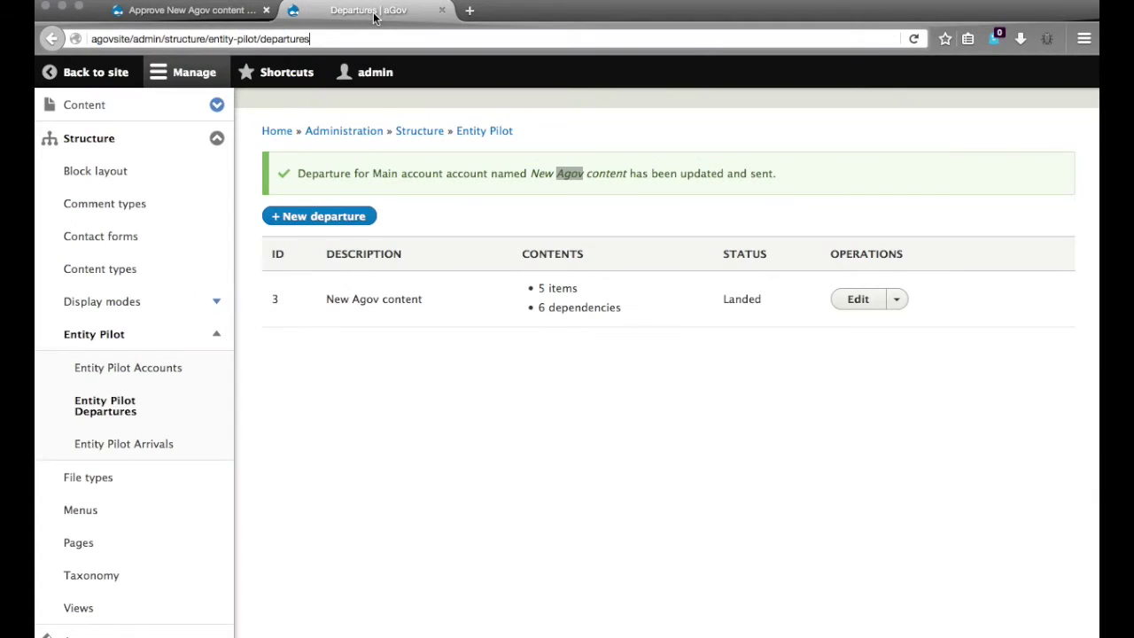
pyautogui.click(96, 72)
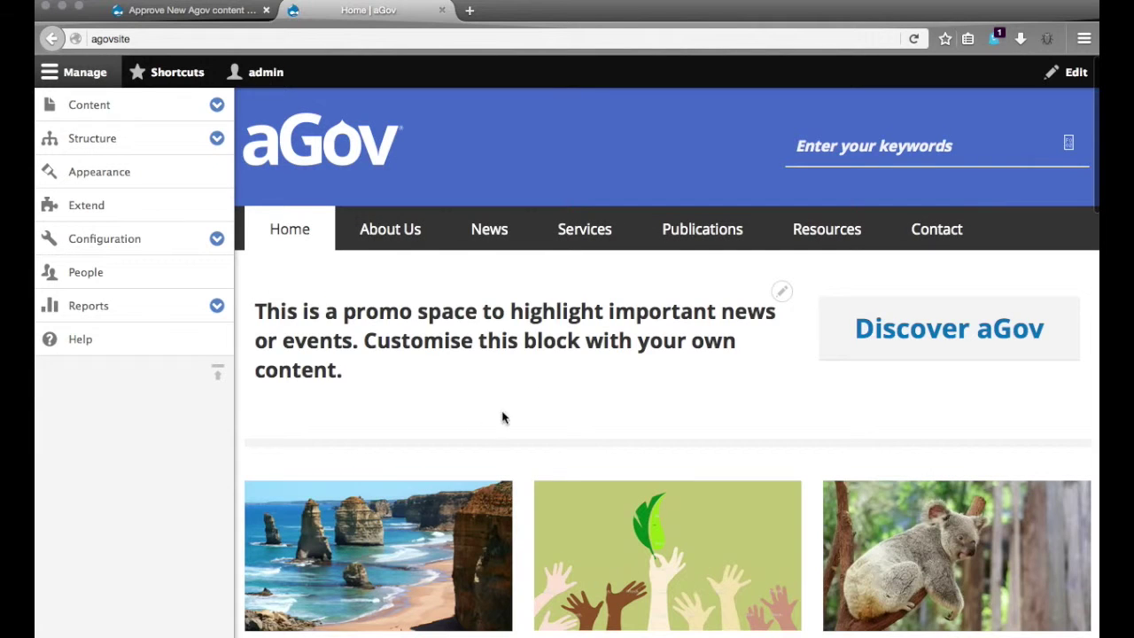
pyautogui.scroll(-8, 504, 416)
pyautogui.click(487, 379)
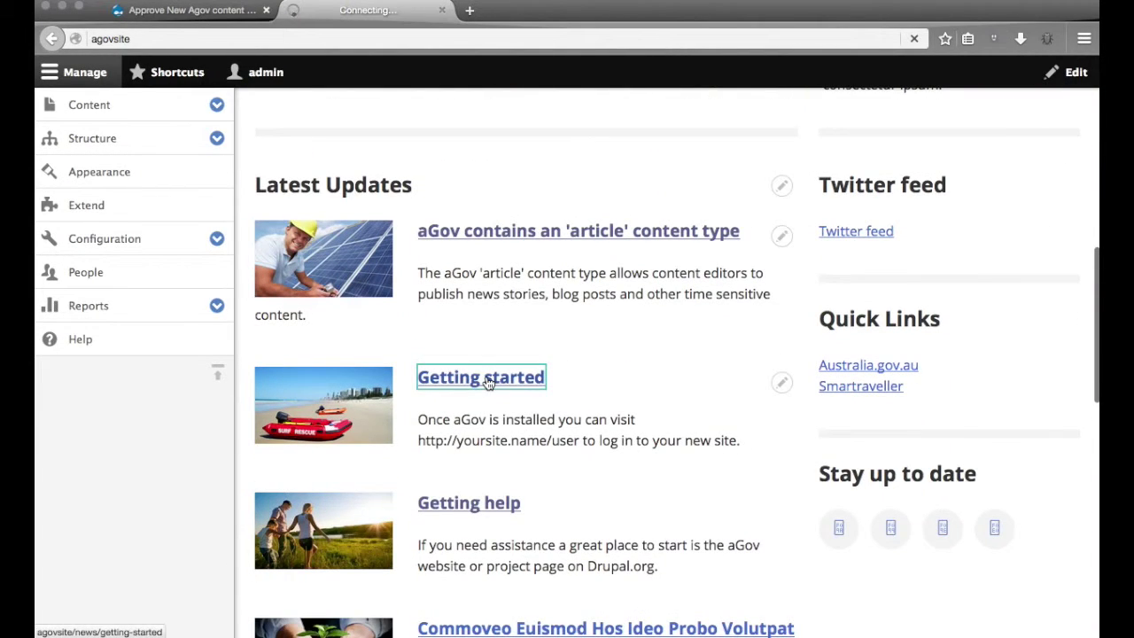
pyautogui.scroll(-5, 431, 363)
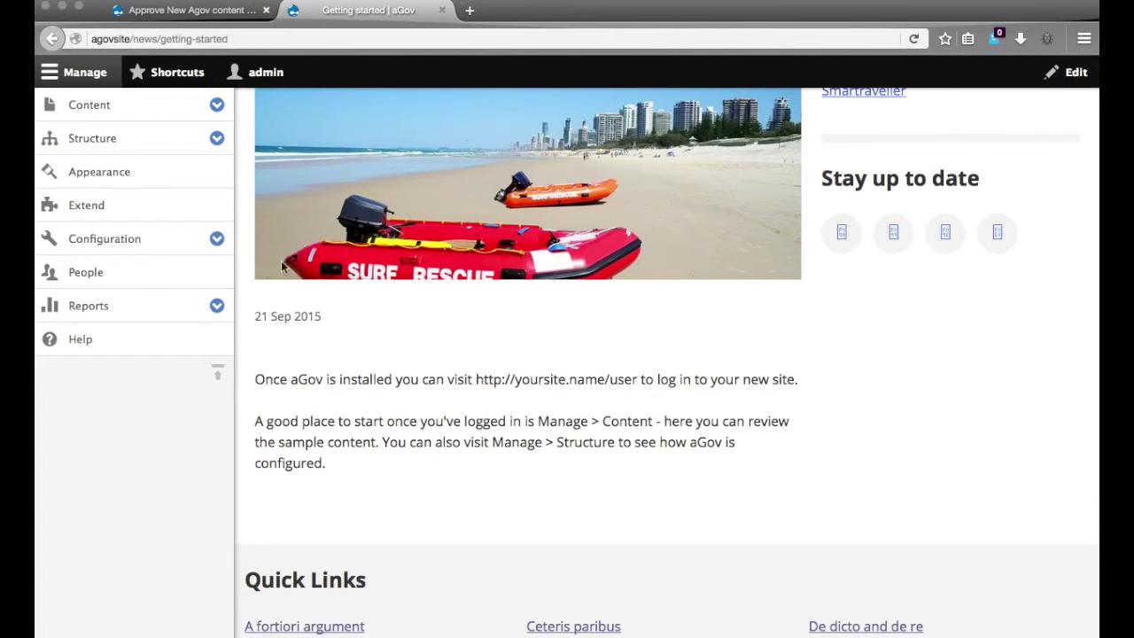
pyautogui.moveTo(323, 319); pyautogui.dragTo(276, 316)
pyautogui.click(193, 12)
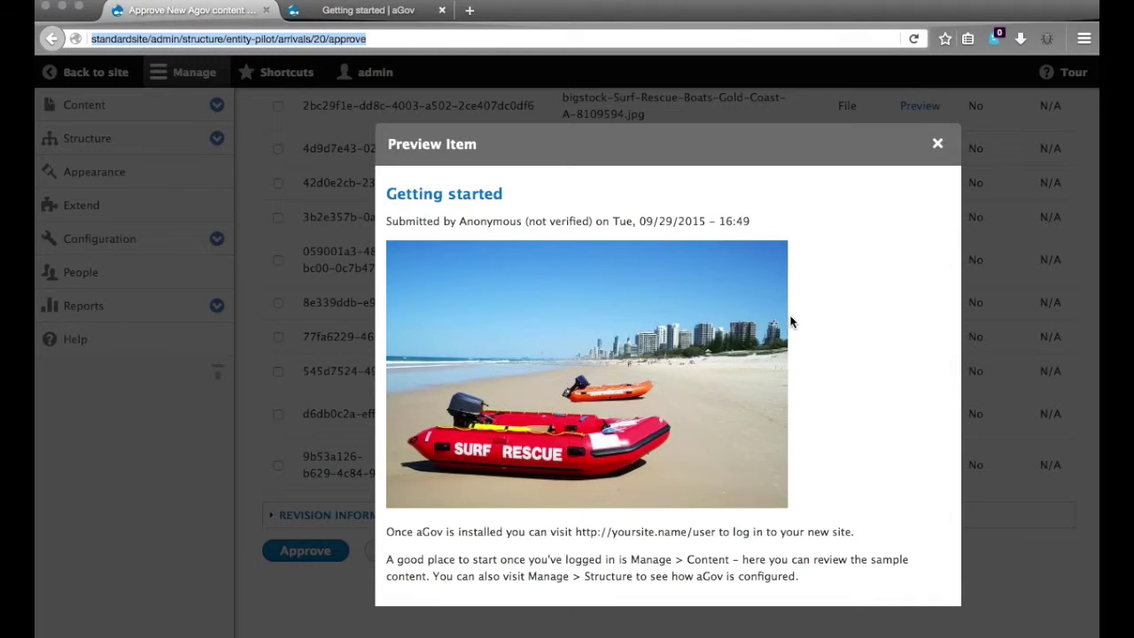
pyautogui.click(936, 145)
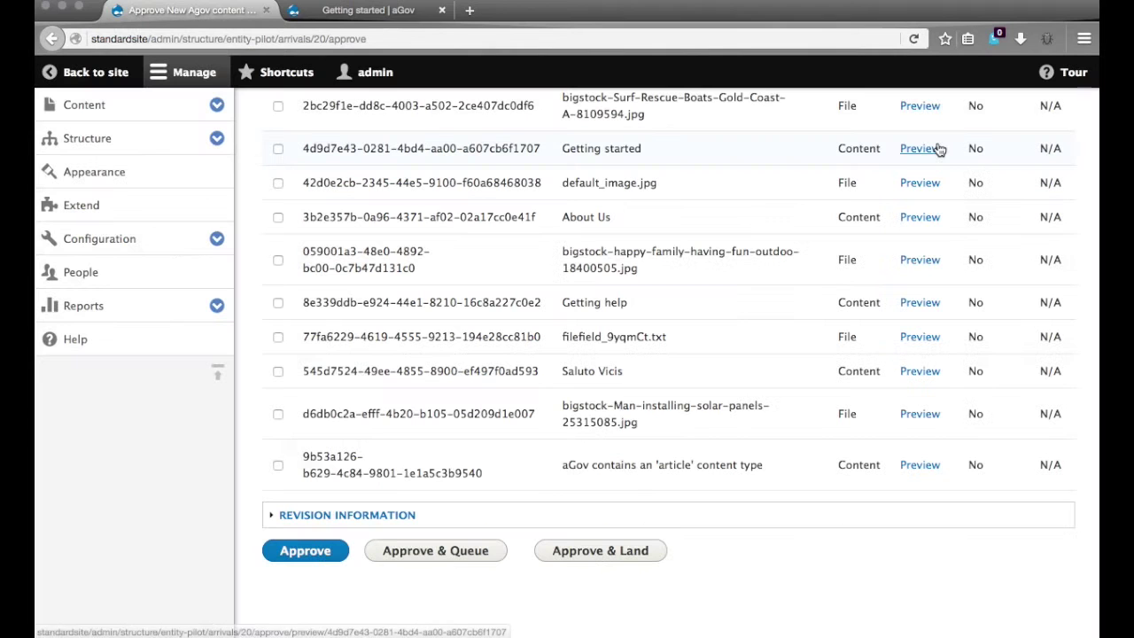
# Look up the content type of Saluto Vicis in the aGov site's content list
pyautogui.doubleClick(587, 372)
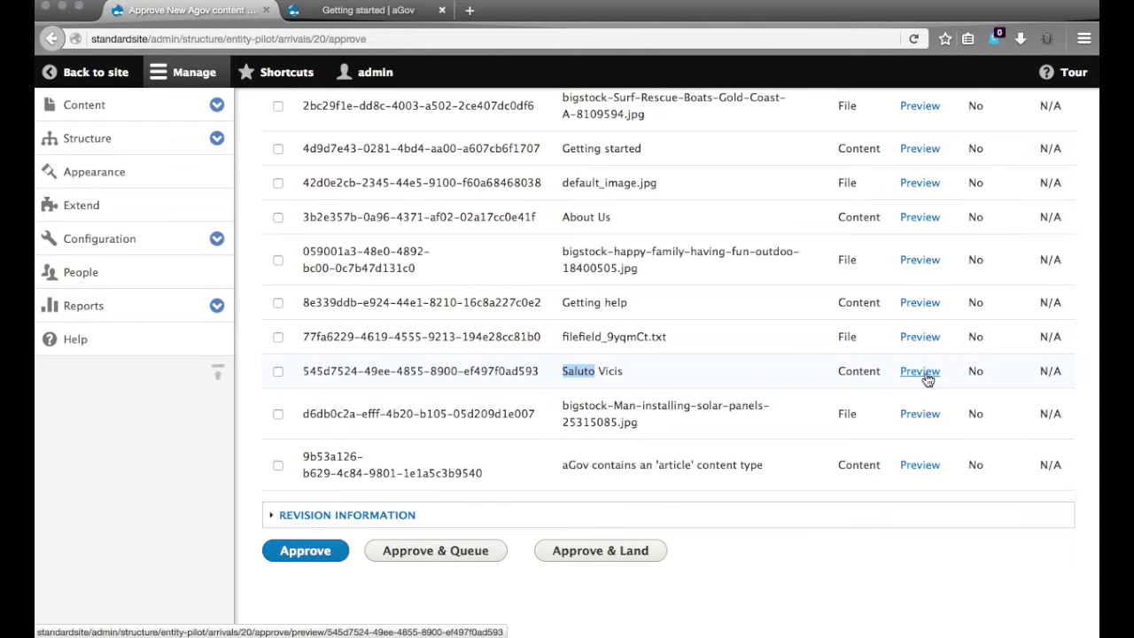
pyautogui.click(352, 13)
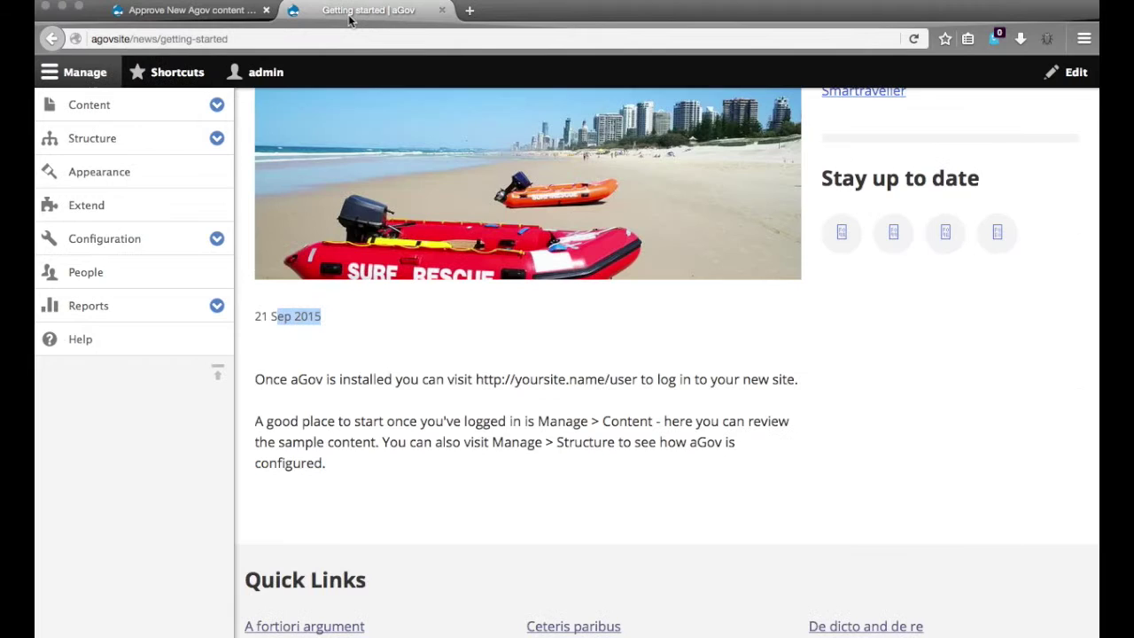
pyautogui.click(51, 39)
pyautogui.scroll(-2, 438, 329)
pyautogui.scroll(4, 438, 329)
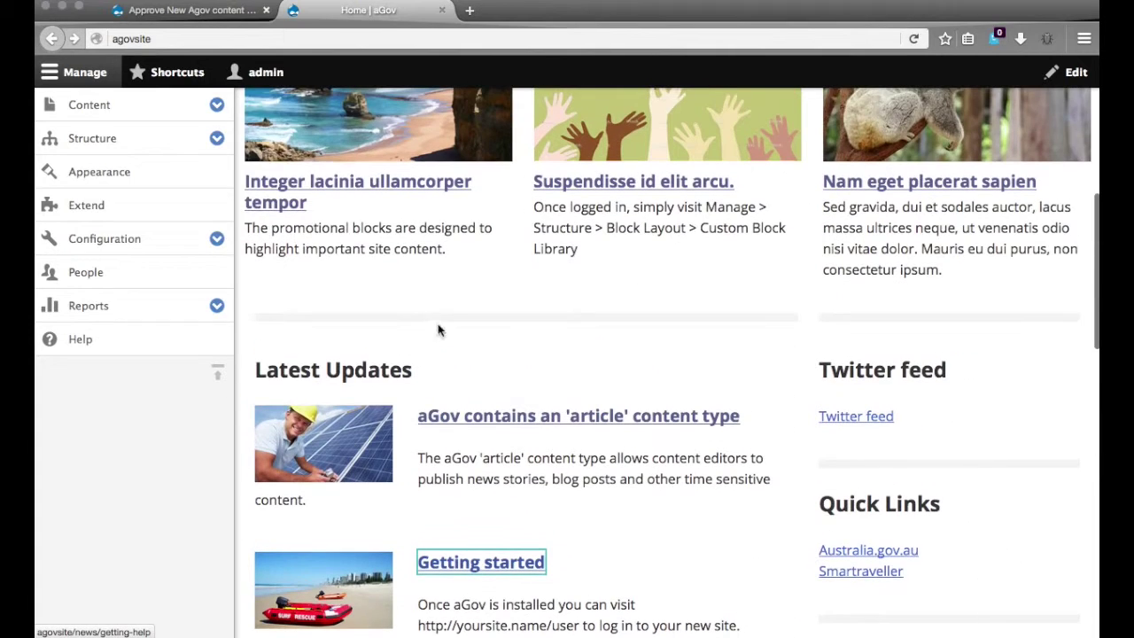
pyautogui.click(88, 105)
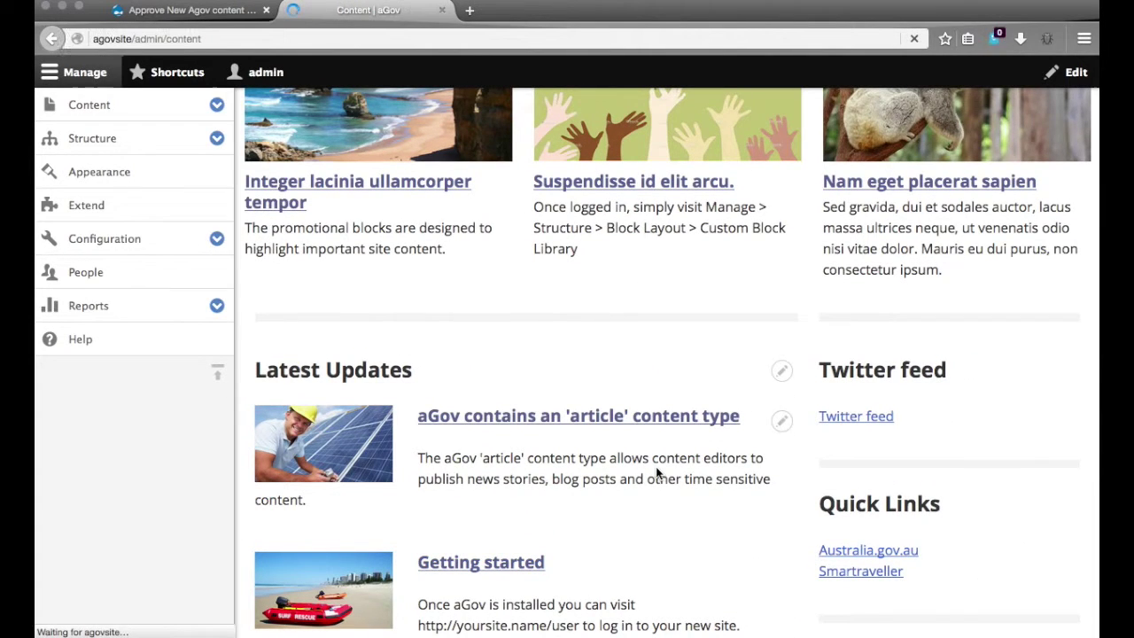
pyautogui.scroll(-5, 655, 466)
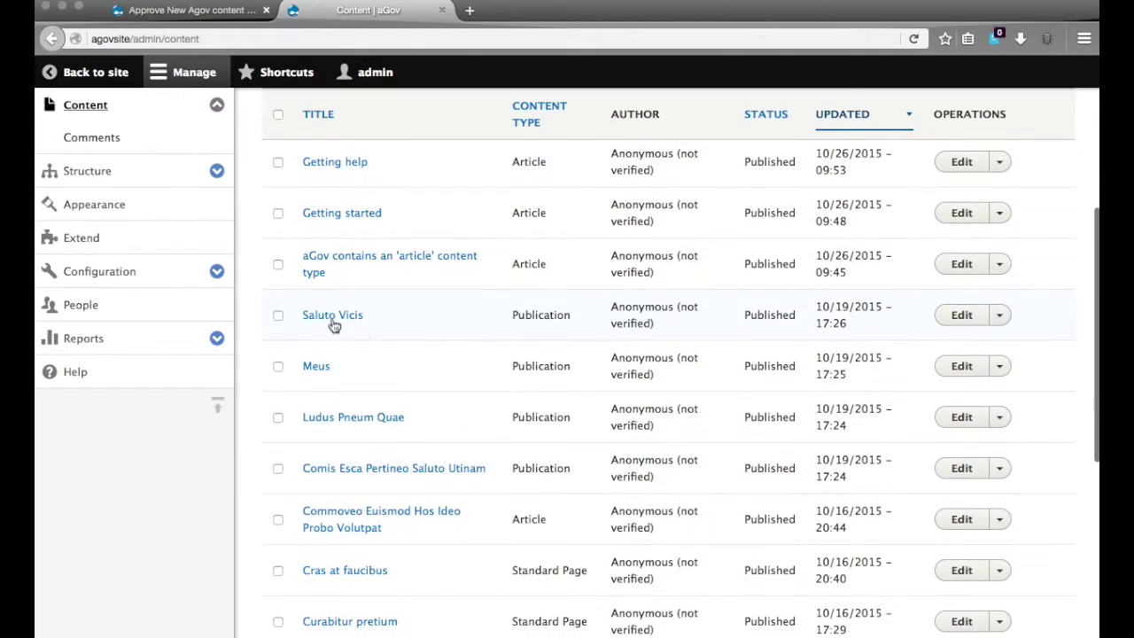
pyautogui.doubleClick(543, 314)
# Return to the arrival approval page, preview the Saluto Vicis item, read through its text and close the preview
pyautogui.click(133, 4)
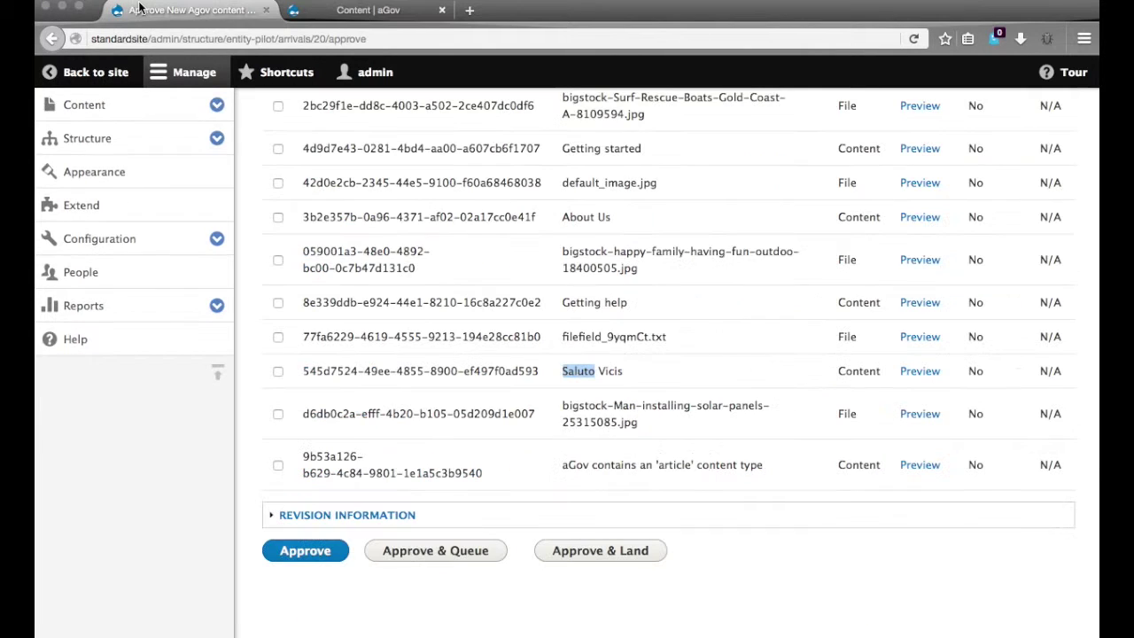
pyautogui.click(921, 372)
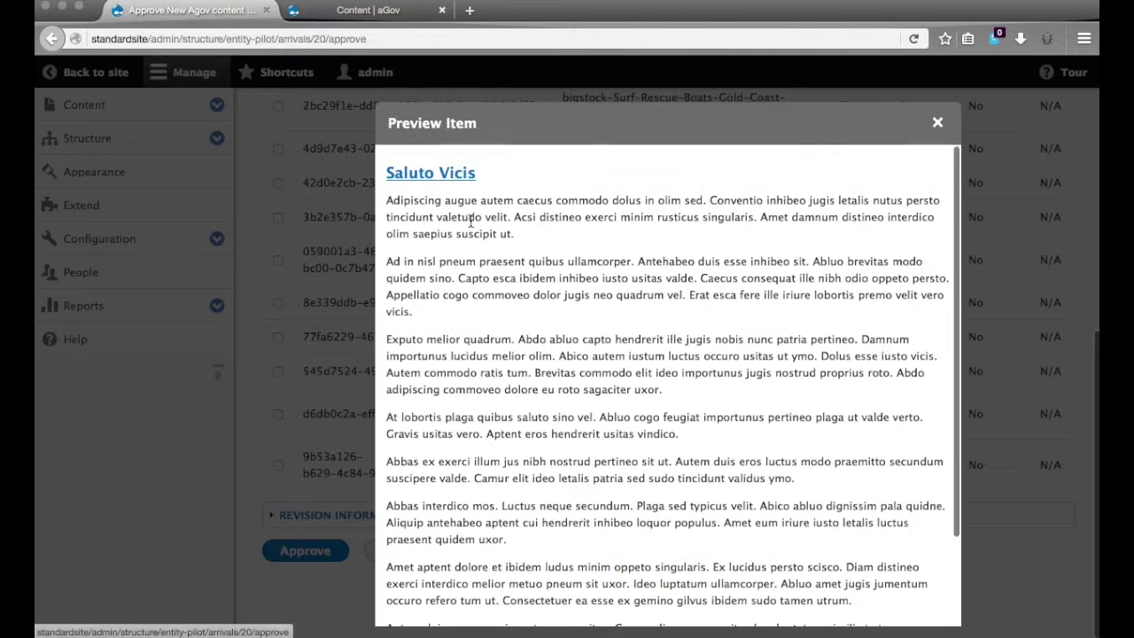
pyautogui.scroll(-3, 576, 337)
pyautogui.scroll(3, 651, 416)
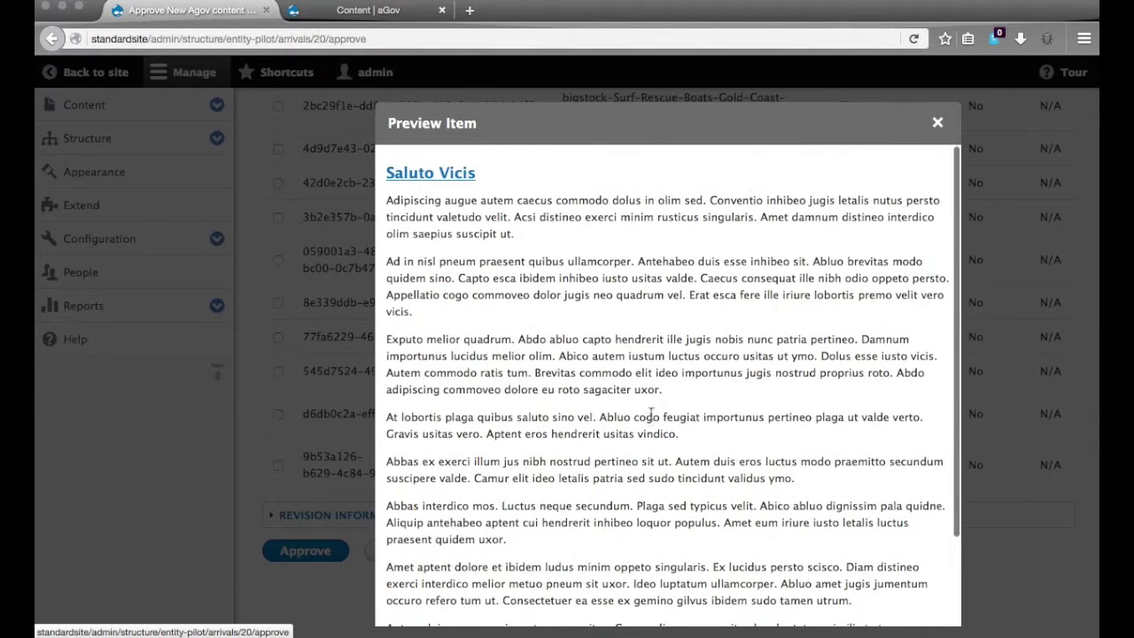
pyautogui.click(937, 122)
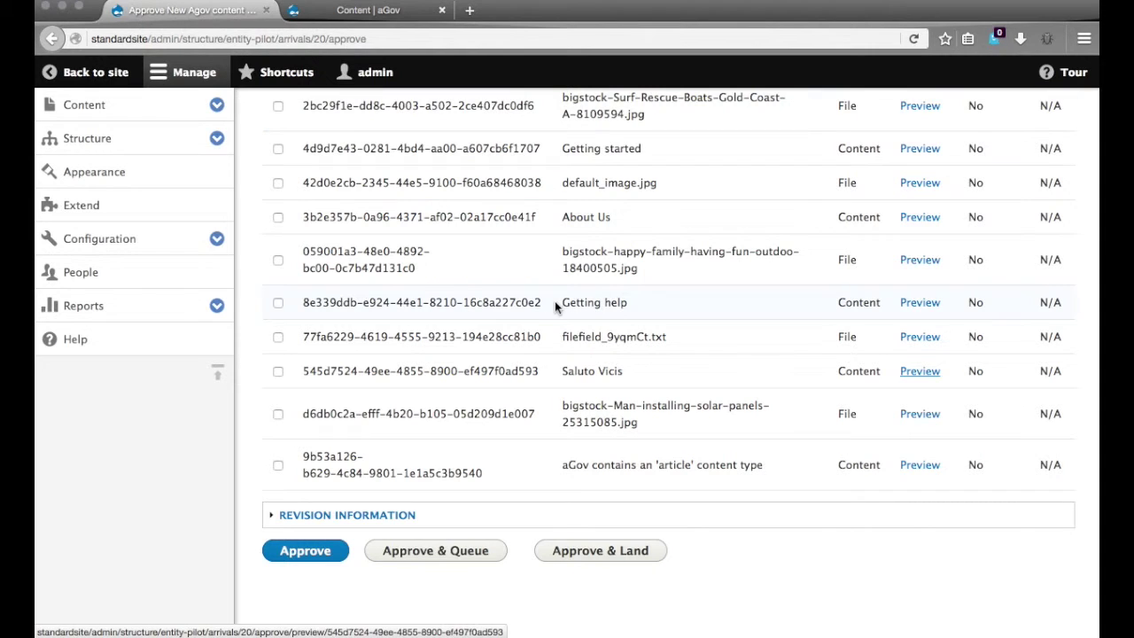
# Select every passenger except the Anonymous user, and approve and land the New Agov content arrival
pyautogui.scroll(5, 401, 304)
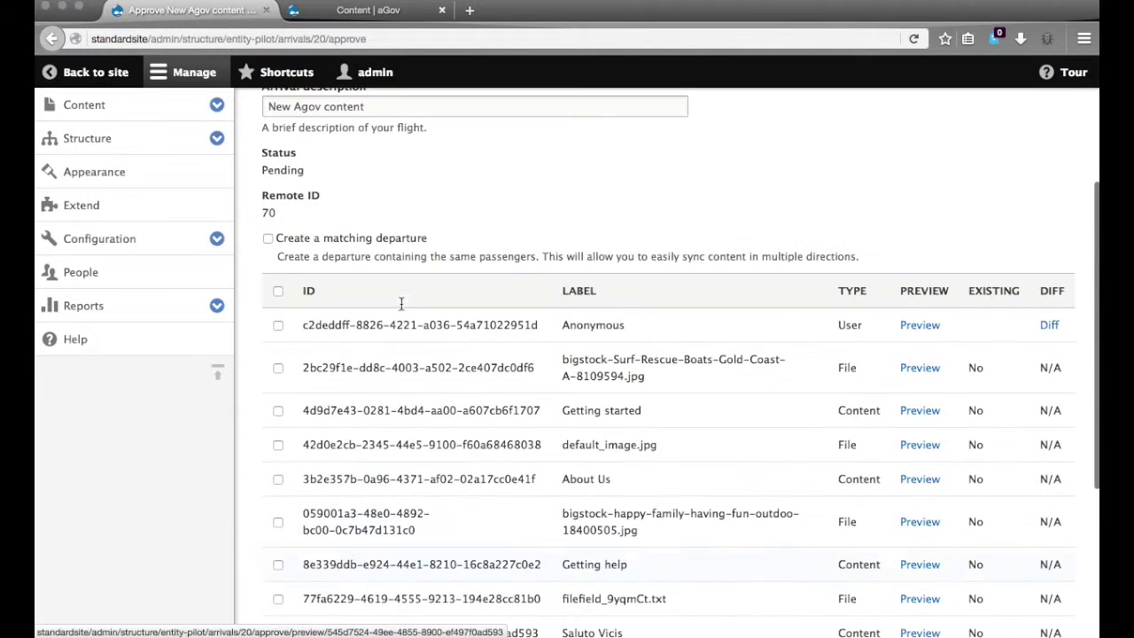
pyautogui.click(278, 291)
pyautogui.click(279, 328)
pyautogui.scroll(-5, 394, 403)
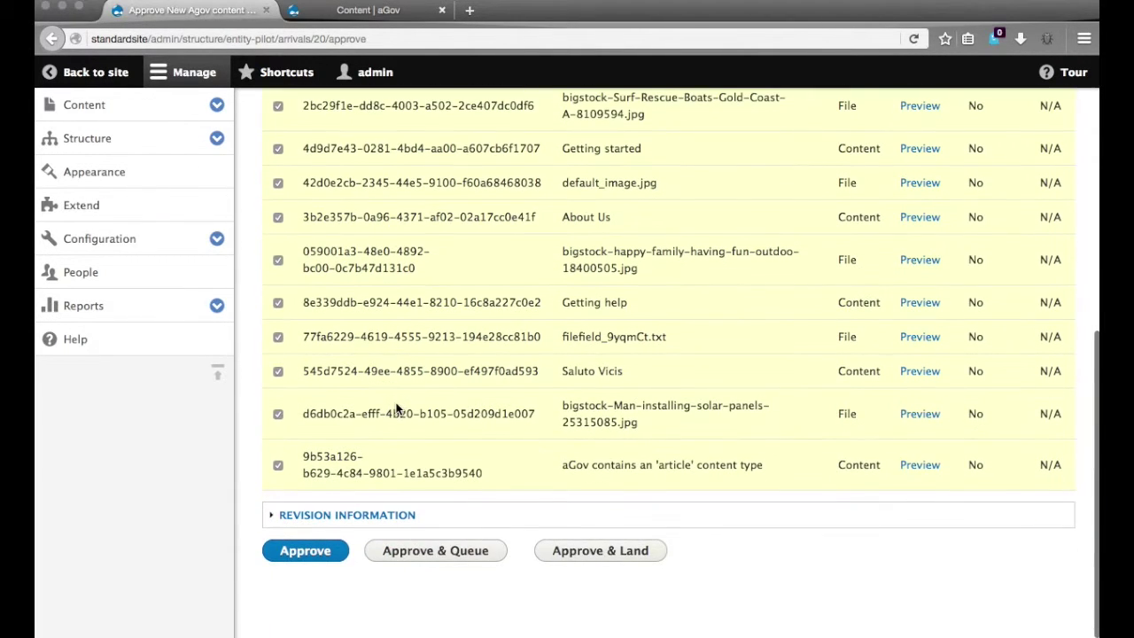
pyautogui.click(567, 554)
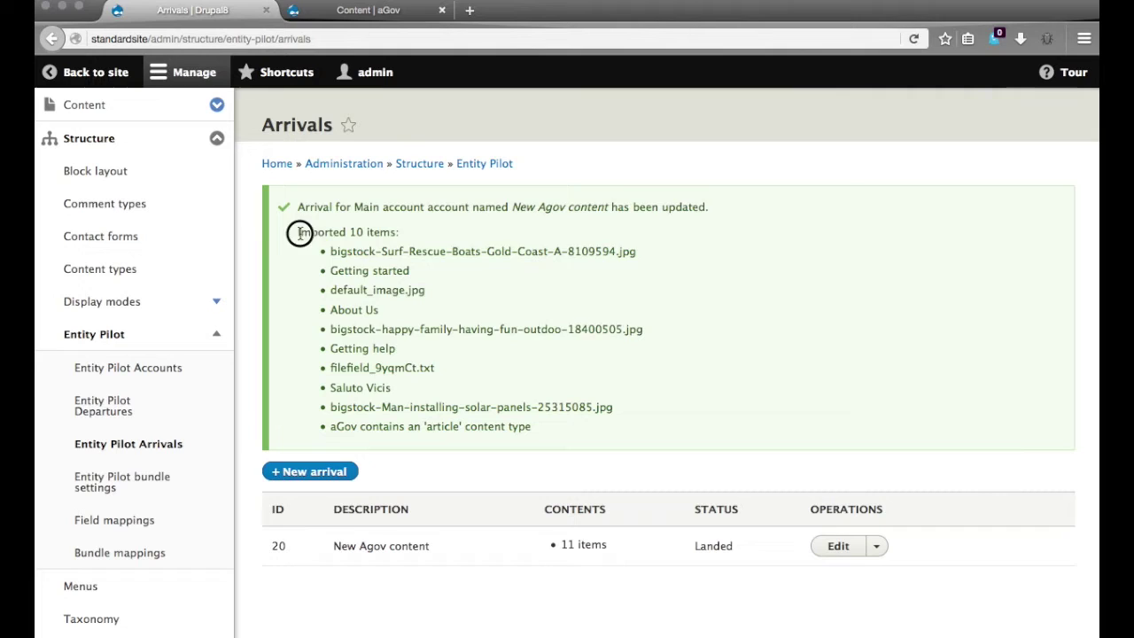
# Review the list of imported items and check their content types in the standard site's content list
pyautogui.moveTo(301, 226); pyautogui.dragTo(556, 395)
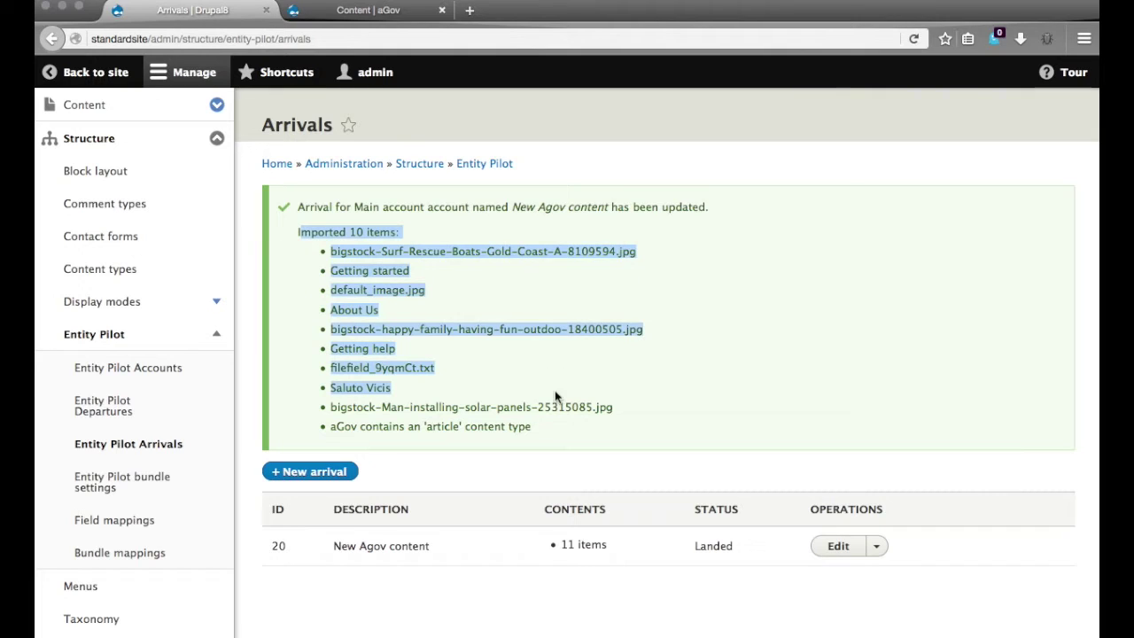
pyautogui.click(91, 109)
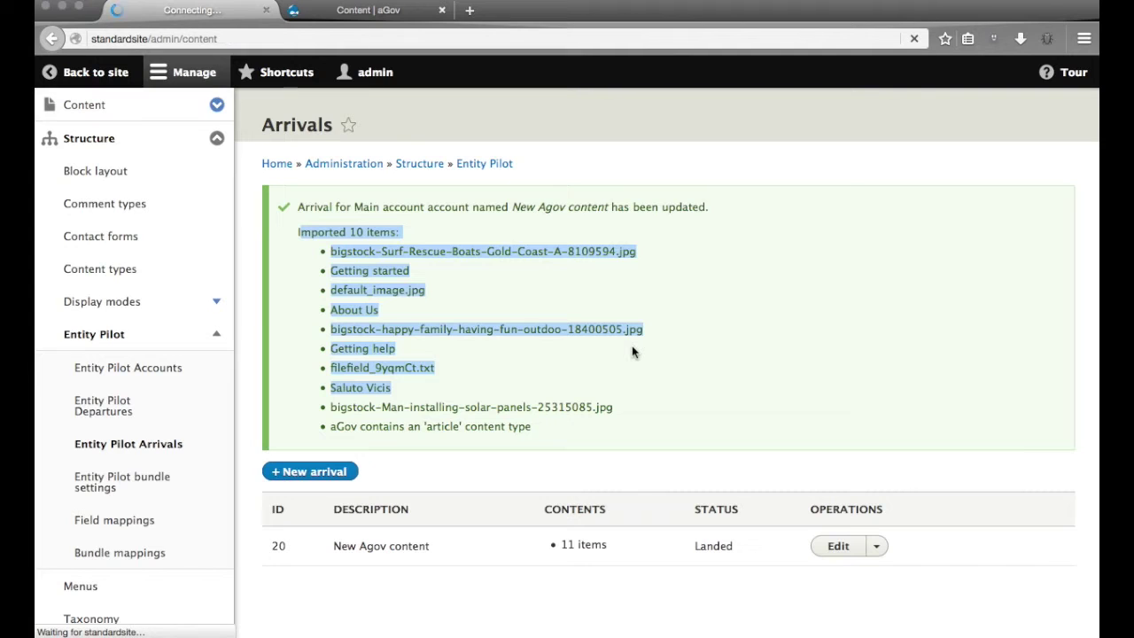
pyautogui.scroll(-3, 491, 419)
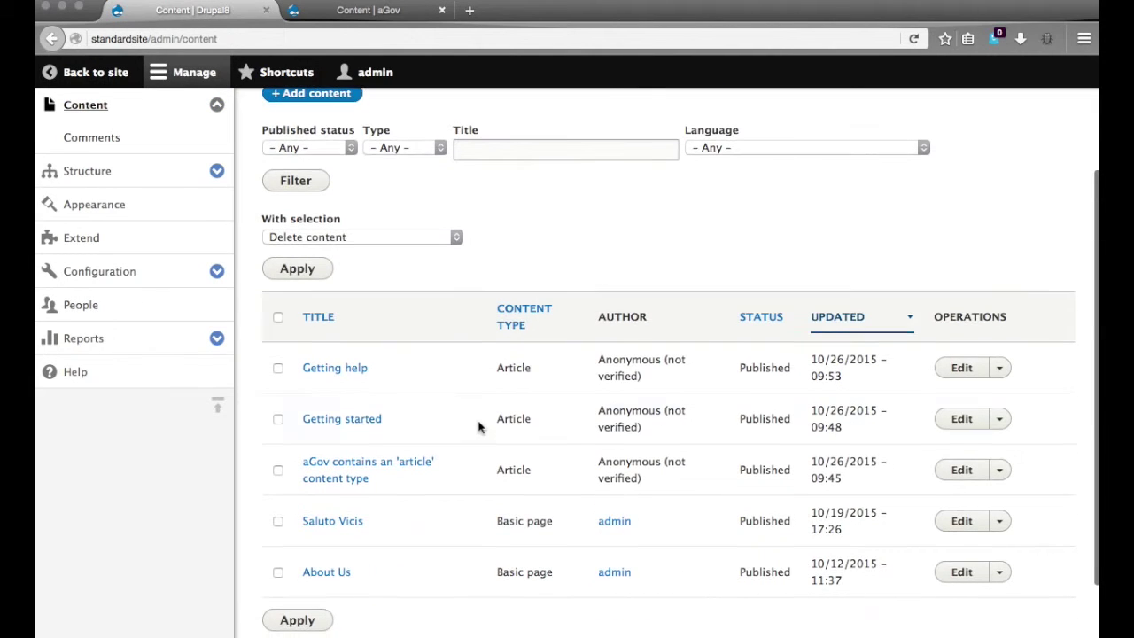
pyautogui.doubleClick(512, 418)
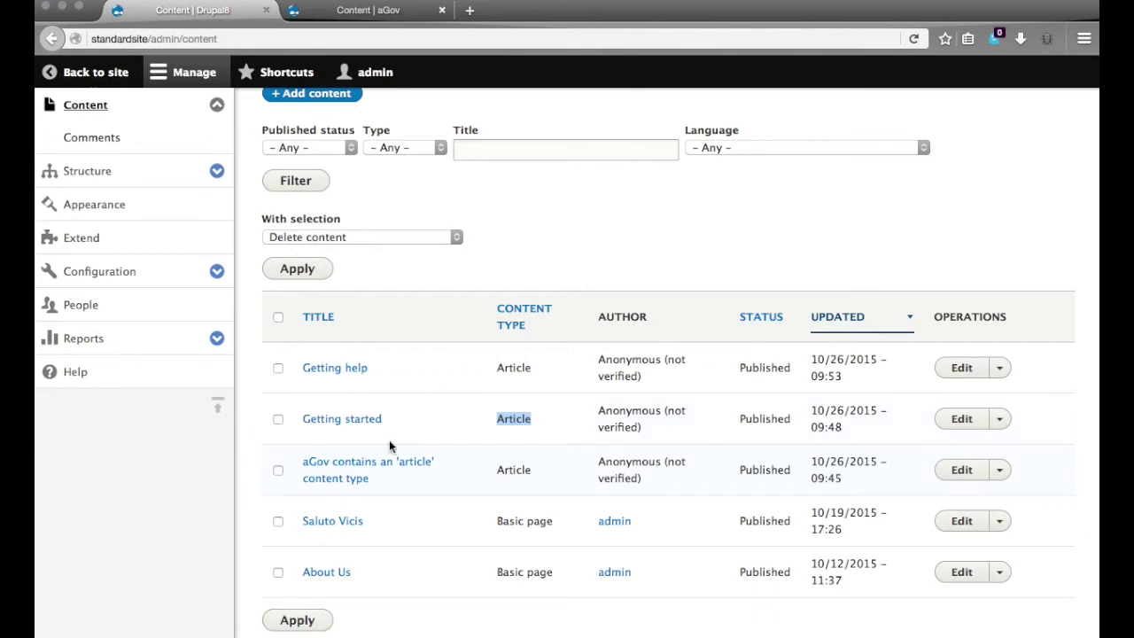
# Open the imported Getting started article on the standard site, inspect its image and text, and return to the content list
pyautogui.click(341, 421)
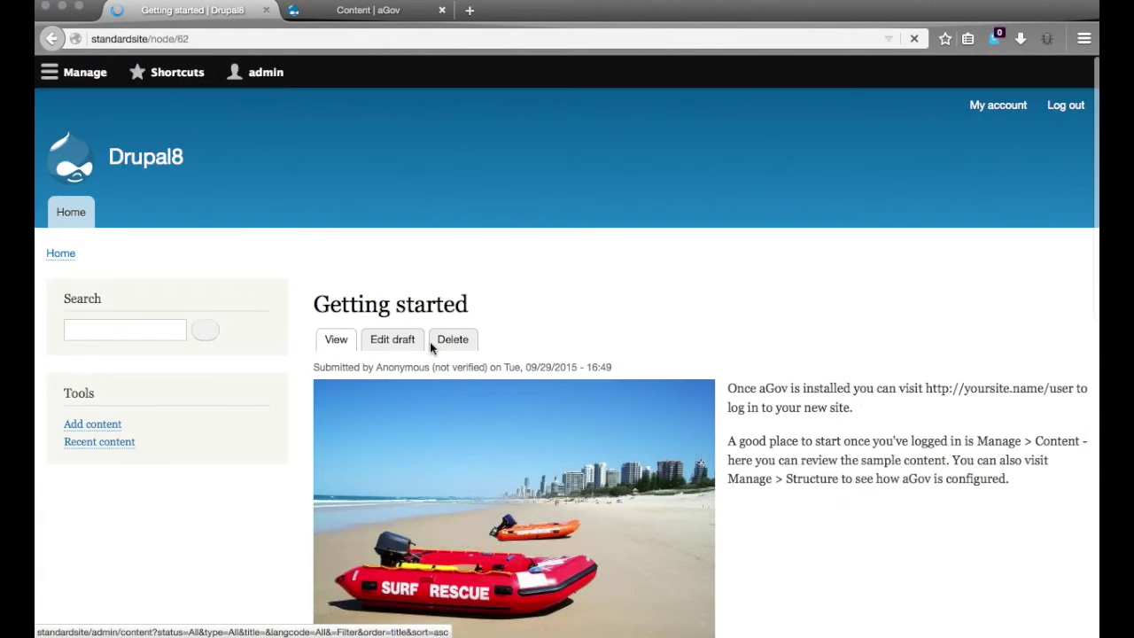
pyautogui.scroll(-2, 708, 448)
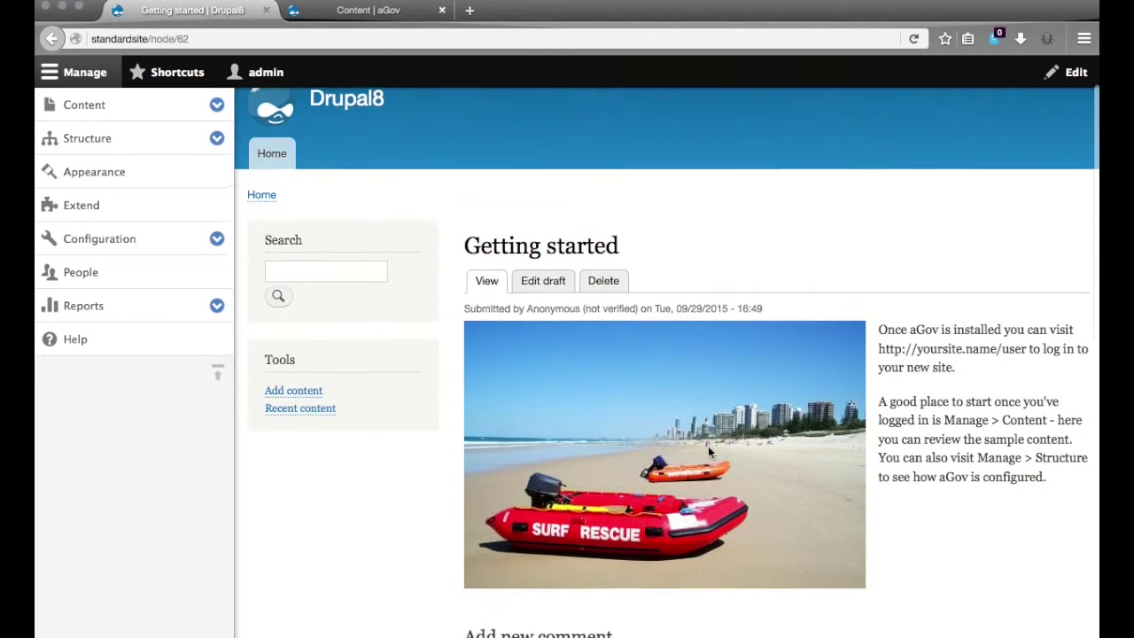
pyautogui.scroll(1, 707, 446)
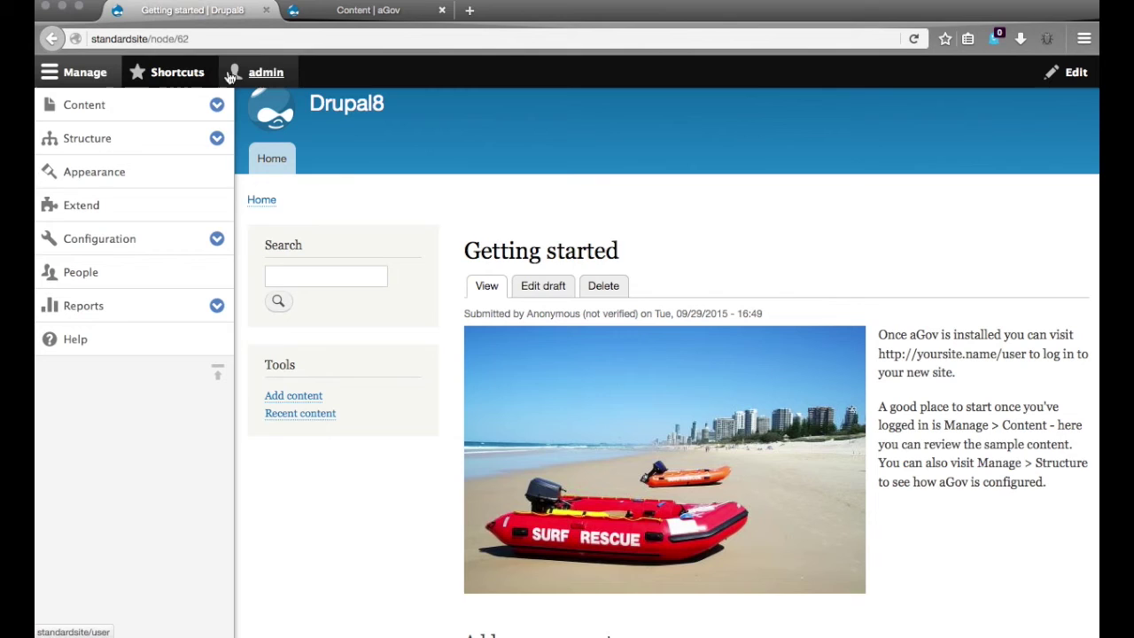
pyautogui.click(81, 106)
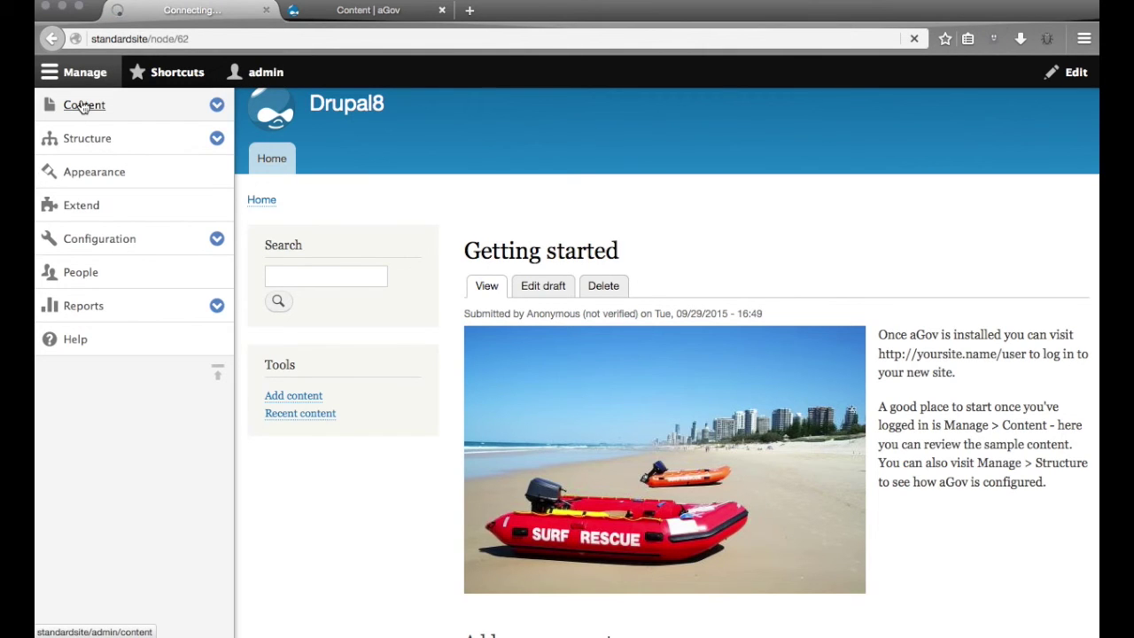